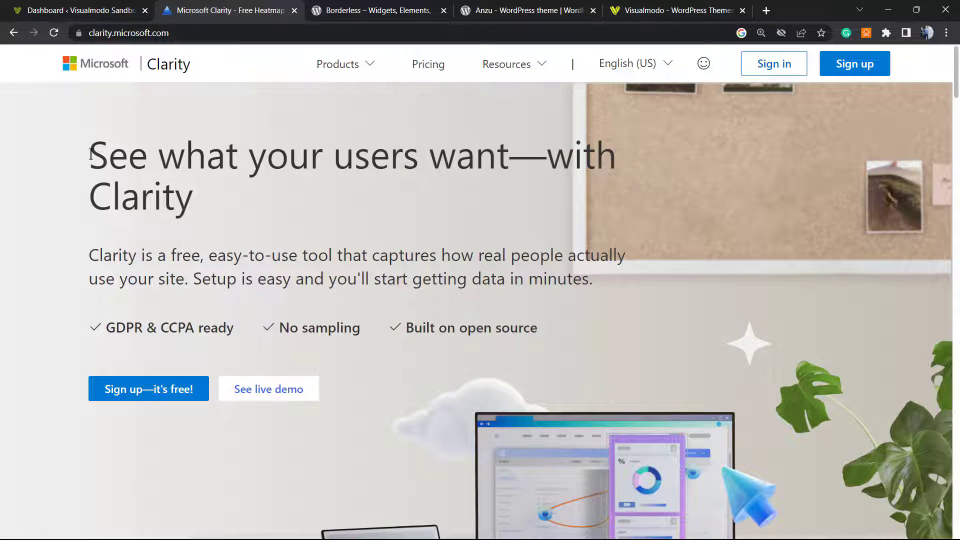
# - Bring up the free Clarity sign-up options from the Microsoft Clarity homepage
pyautogui.moveTo(65, 183); pyautogui.dragTo(408, 256)
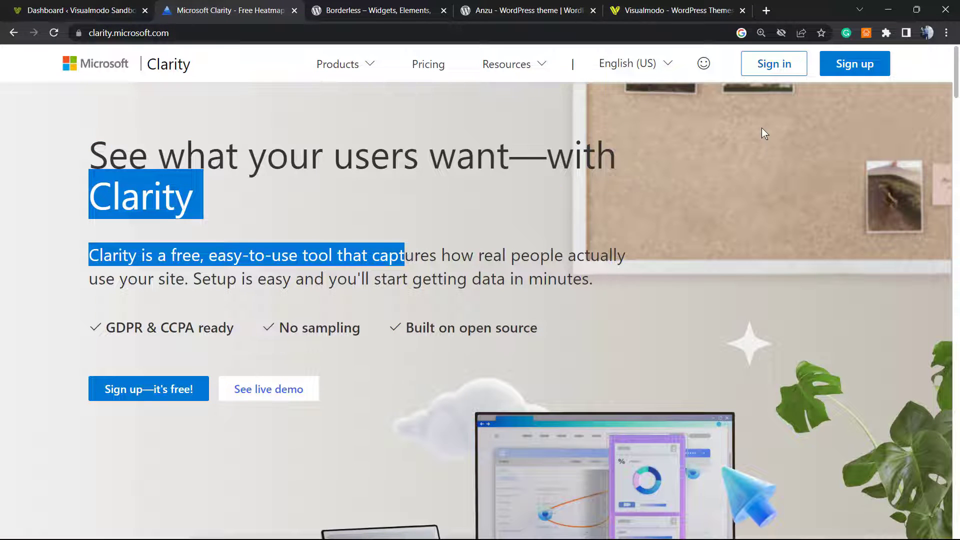
pyautogui.click(839, 74)
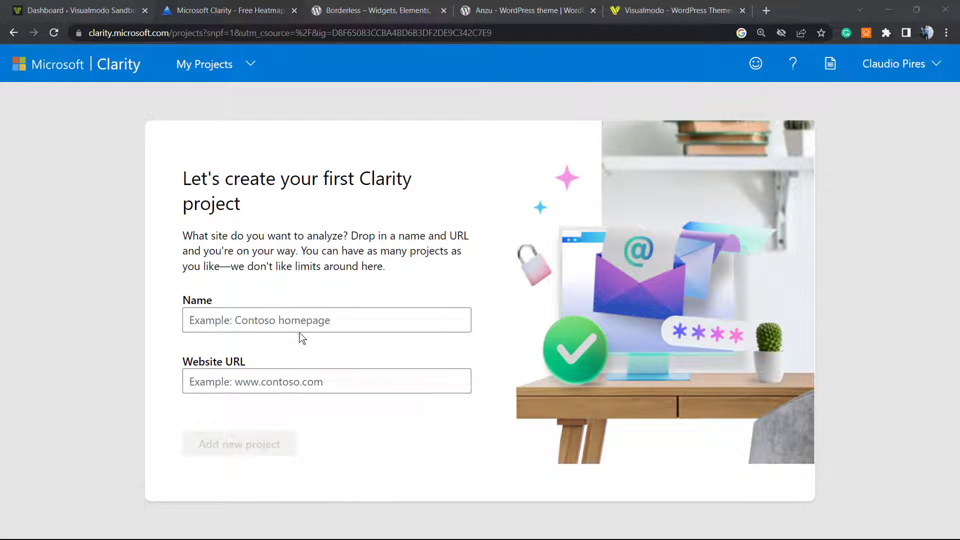
# - Name the new Clarity project Visualmodo Test
pyautogui.click(305, 321)
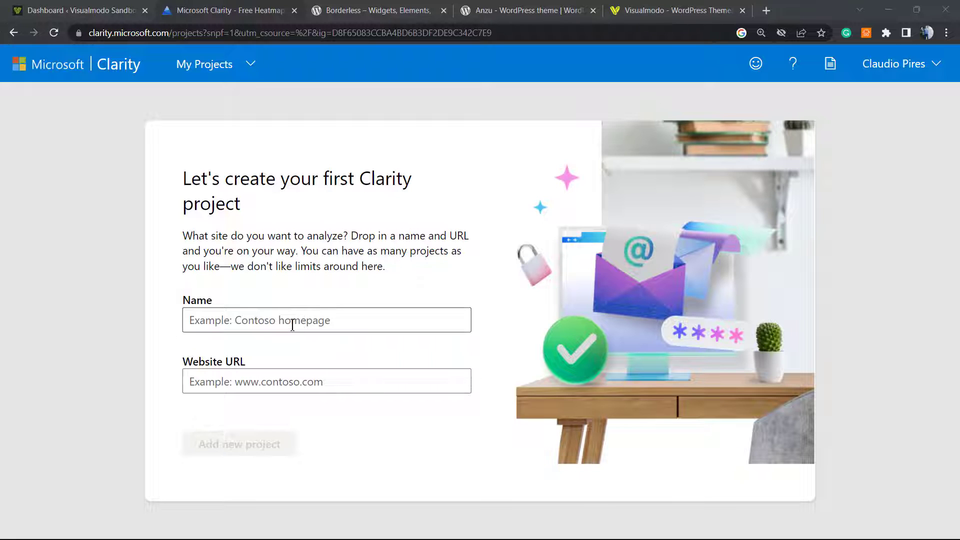
pyautogui.click(293, 326)
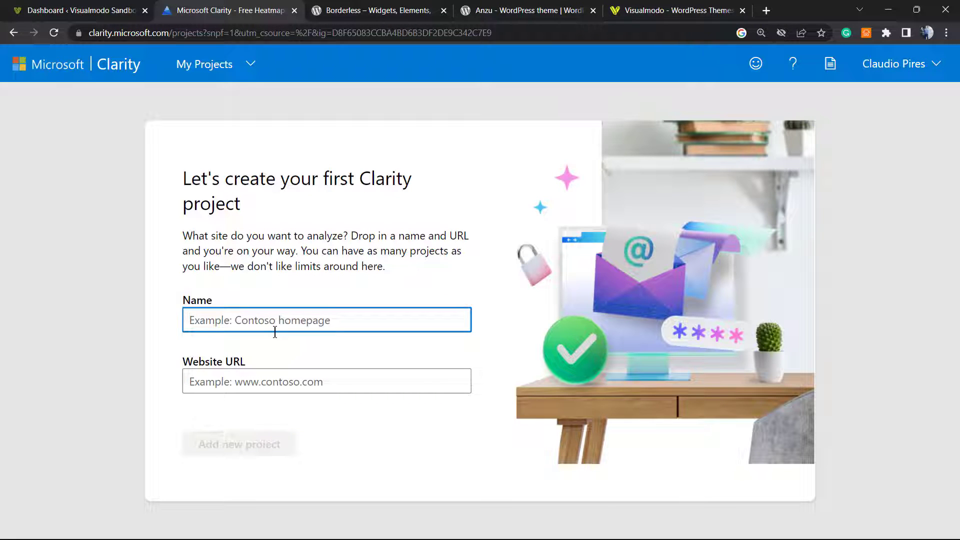
pyautogui.write('Visualmodo Test')
pyautogui.click(124, 7)
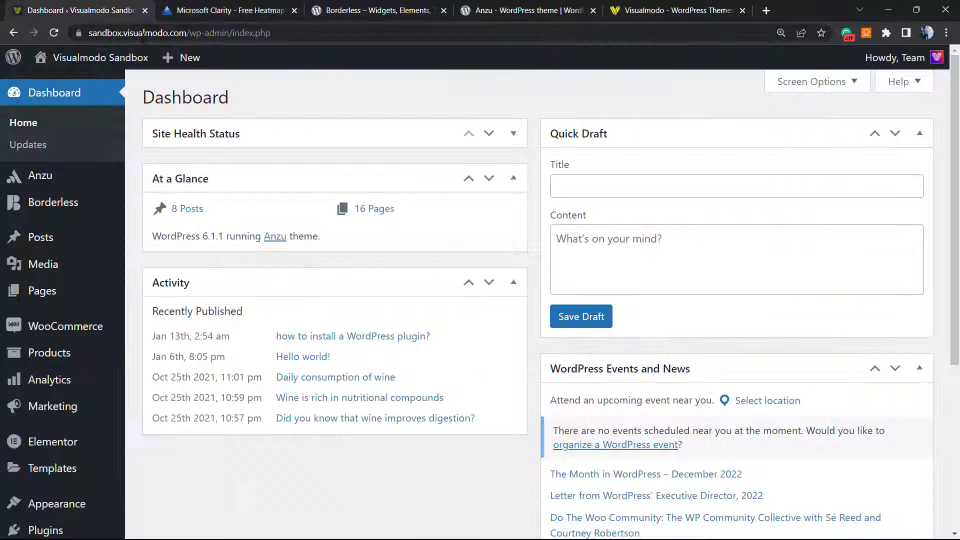
pyautogui.click(155, 32)
pyautogui.hotkey('ctrl', 'c')
pyautogui.click(209, 7)
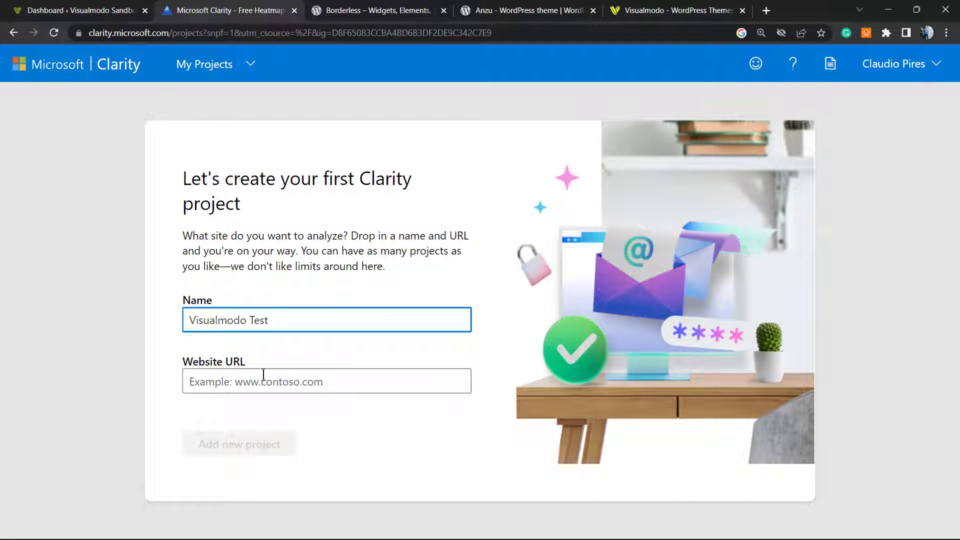
pyautogui.click(266, 378)
pyautogui.hotkey('ctrl', 'v')
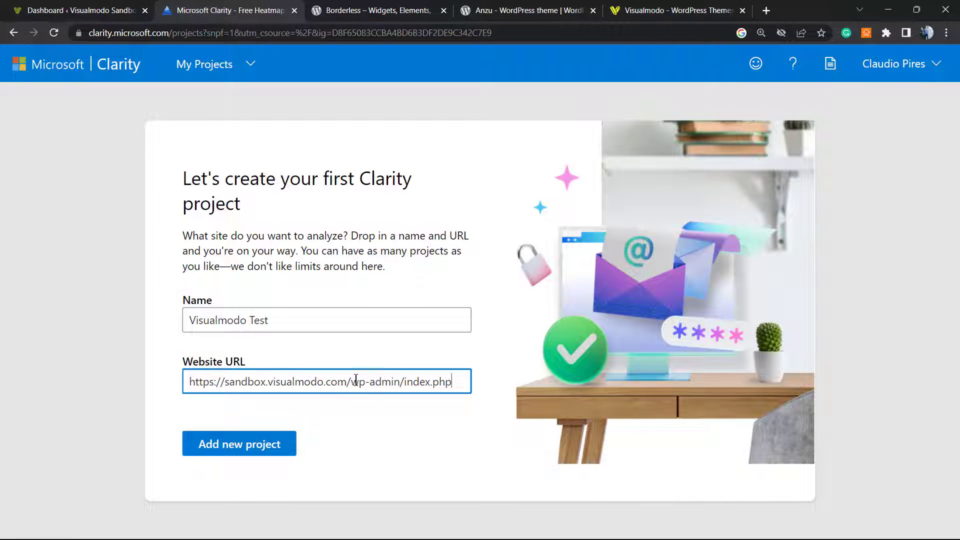
pyautogui.moveTo(352, 382); pyautogui.dragTo(560, 386)
pyautogui.press('BackSpace')
pyautogui.press('BackSpace')
pyautogui.click(218, 442)
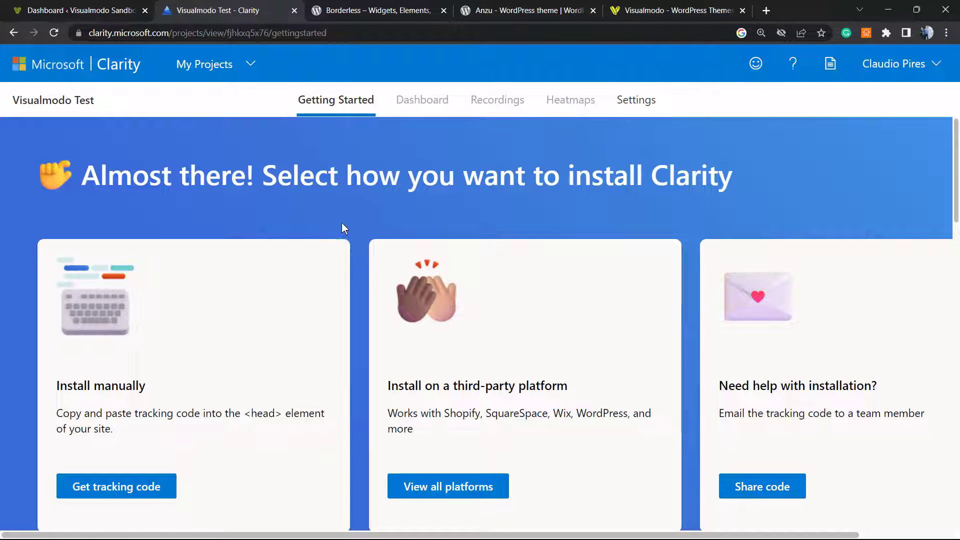
# - Scroll through the Visualmodo Test project's installation options on the Getting Started page
pyautogui.scroll(-3, 247, 278)
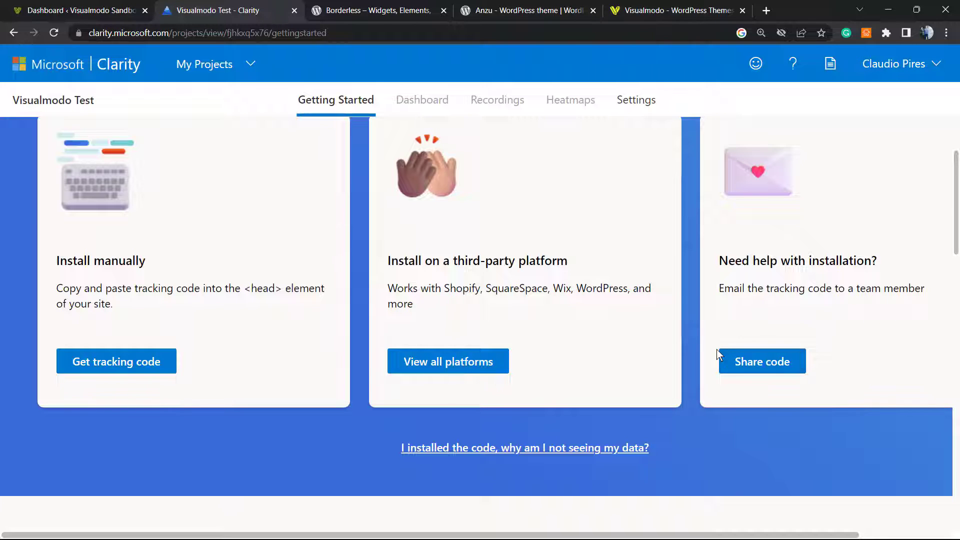
pyautogui.scroll(3, 298, 326)
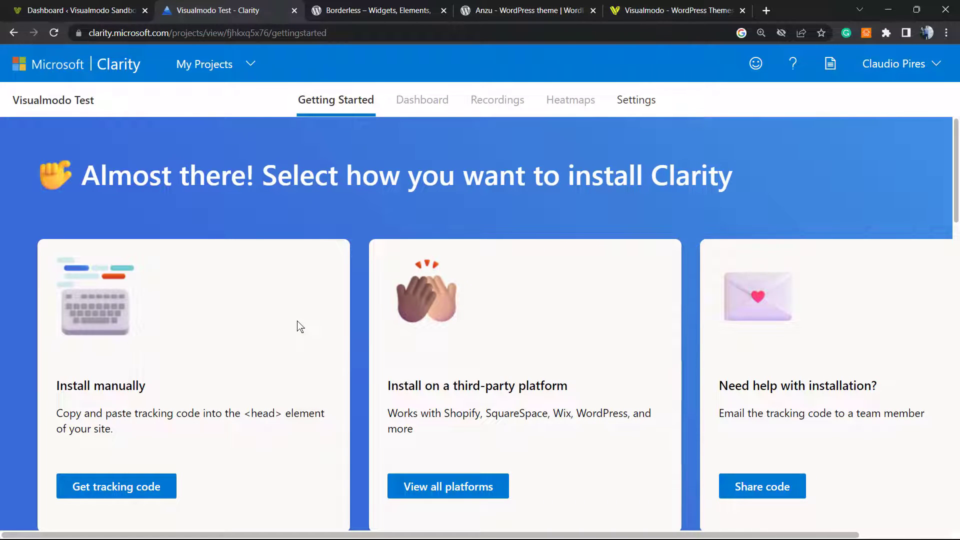
pyautogui.scroll(-1, 333, 284)
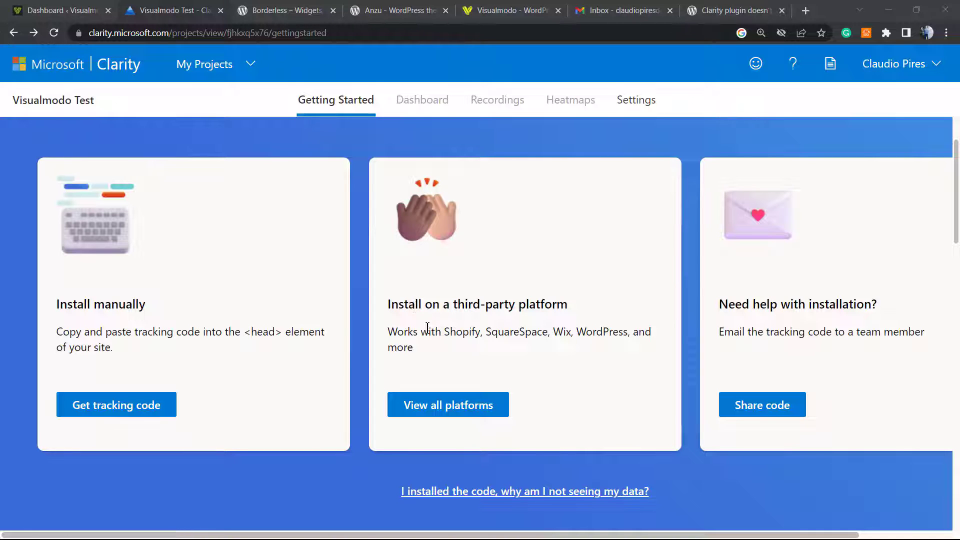
# - Browse all third-party platforms, including WordPress / WooCommerce, then return to the install choices
pyautogui.click(418, 416)
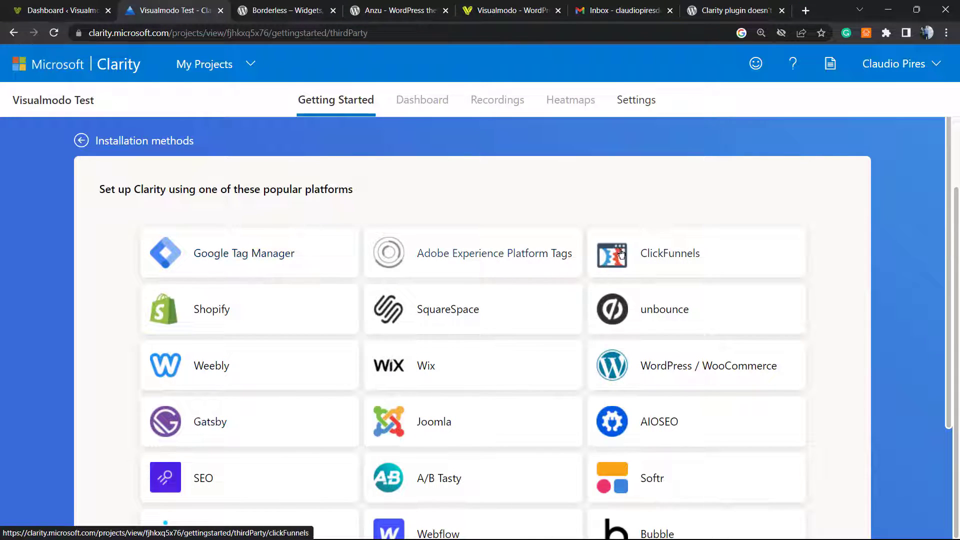
pyautogui.scroll(-3, 600, 280)
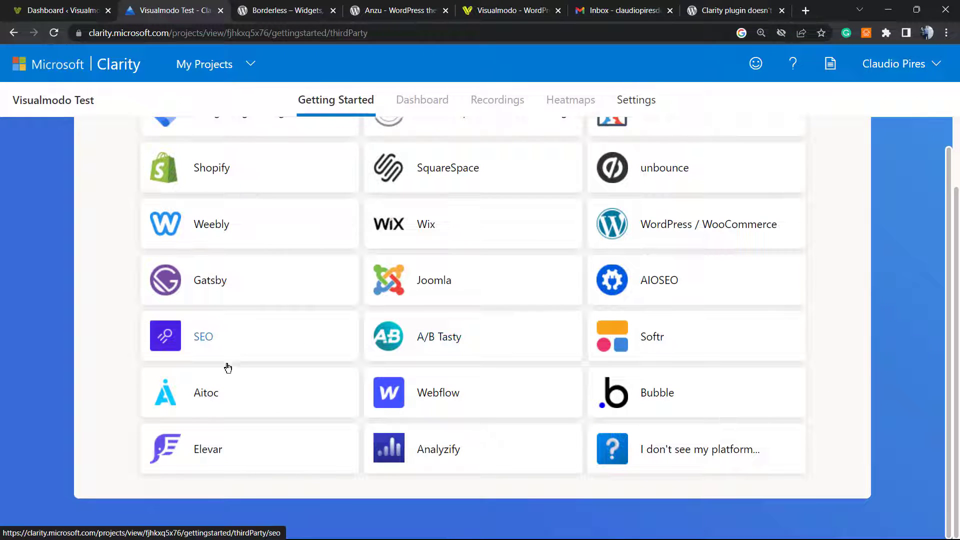
pyautogui.scroll(3, 341, 326)
pyautogui.scroll(-1, 300, 351)
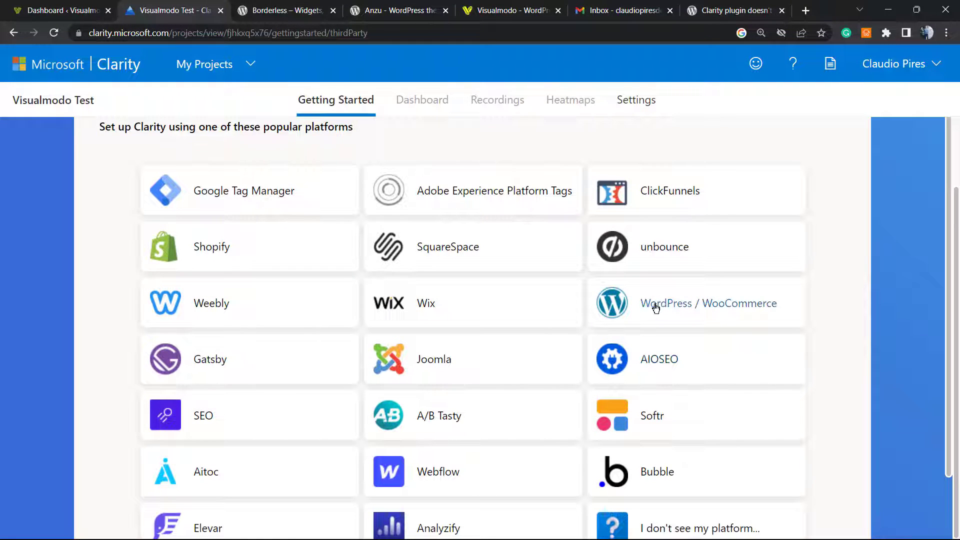
pyautogui.scroll(-2, 645, 310)
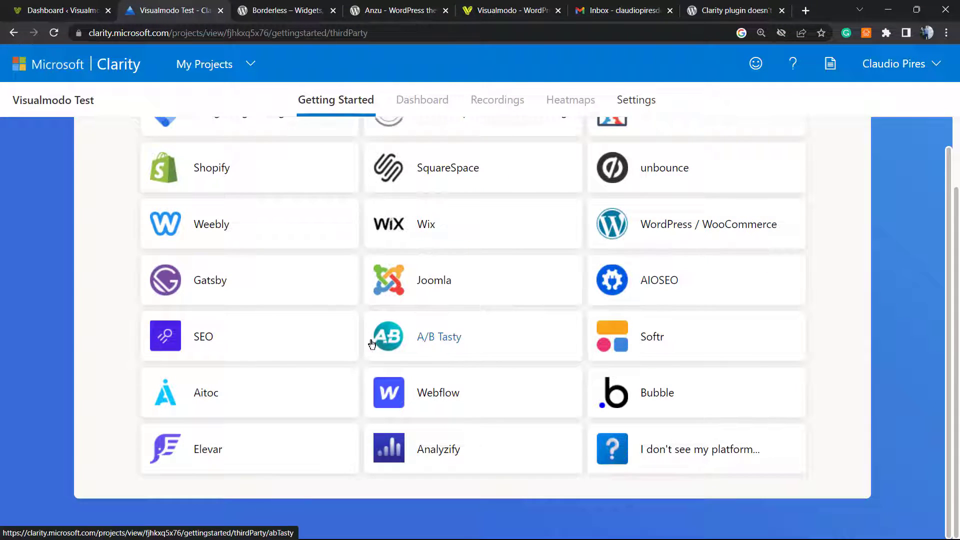
pyautogui.scroll(4, 343, 358)
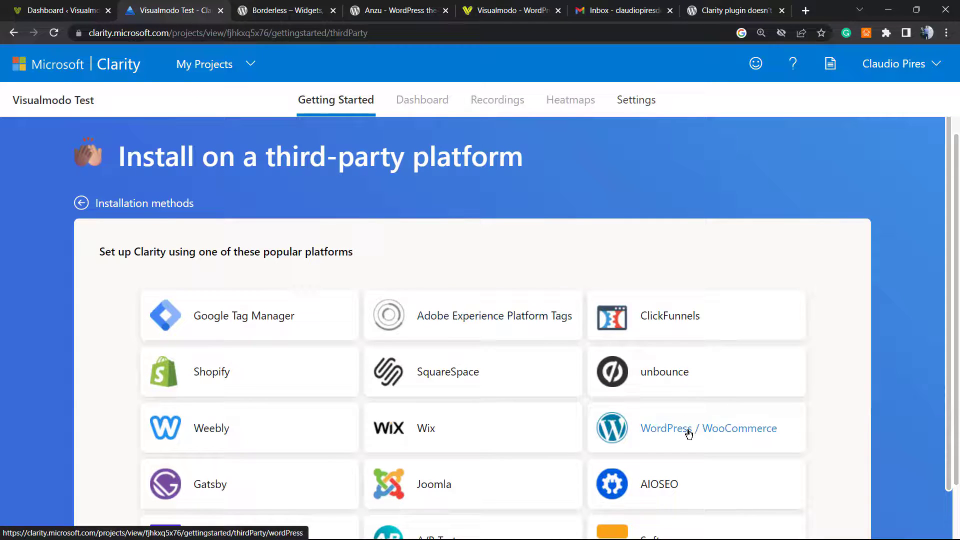
pyautogui.scroll(1, 135, 300)
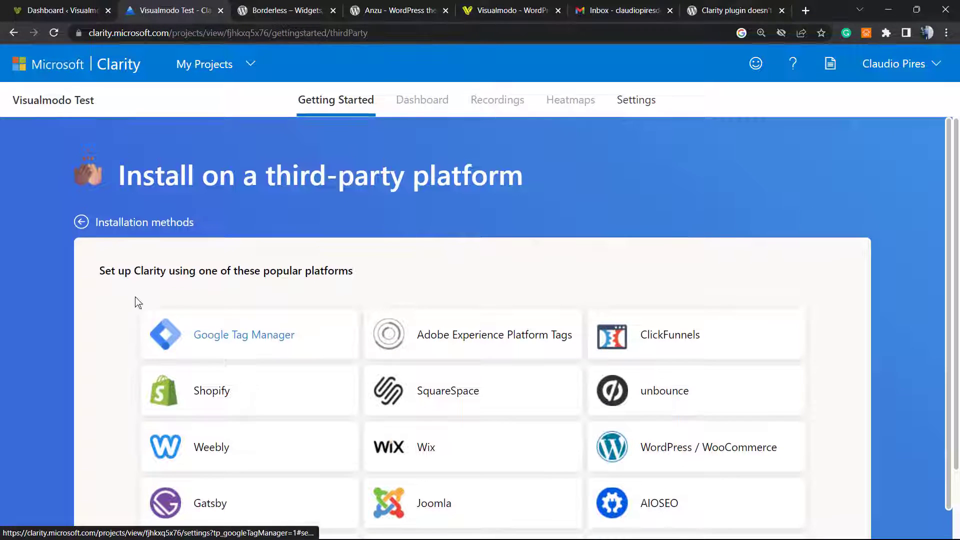
pyautogui.click(14, 33)
pyautogui.scroll(-1, 120, 385)
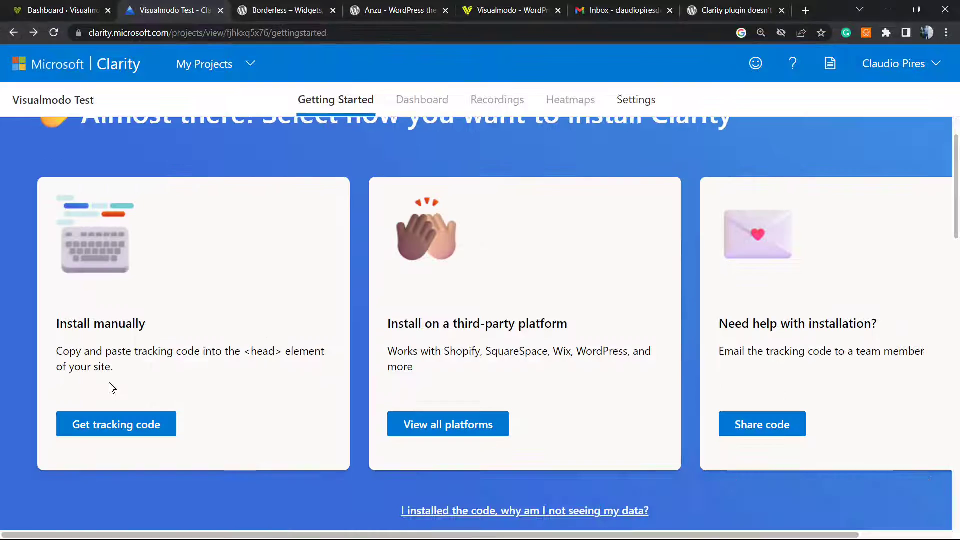
# - Review the manual-install tracking script meant for the site's <head> element
pyautogui.click(109, 425)
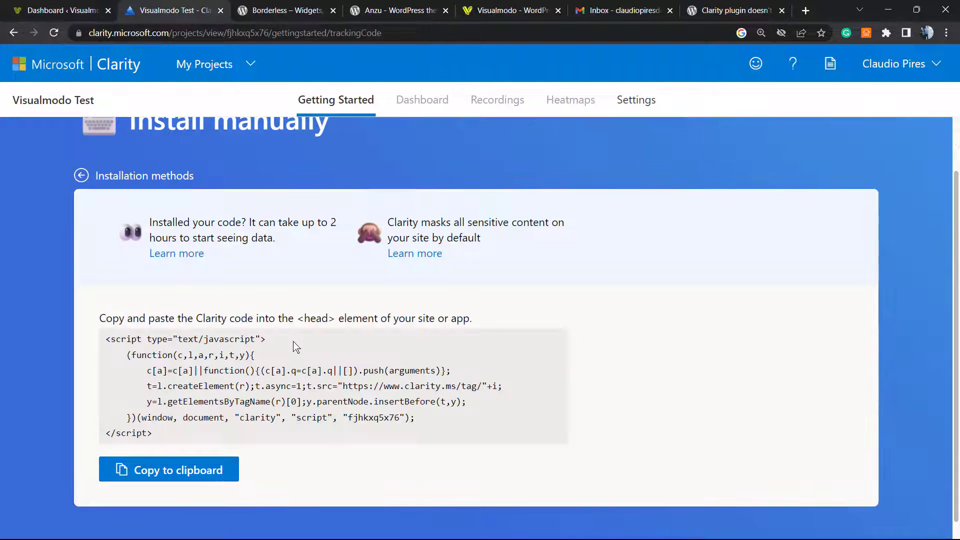
pyautogui.tripleClick(246, 389)
pyautogui.click(160, 349)
pyautogui.scroll(-1, 278, 350)
pyautogui.scroll(4, 237, 394)
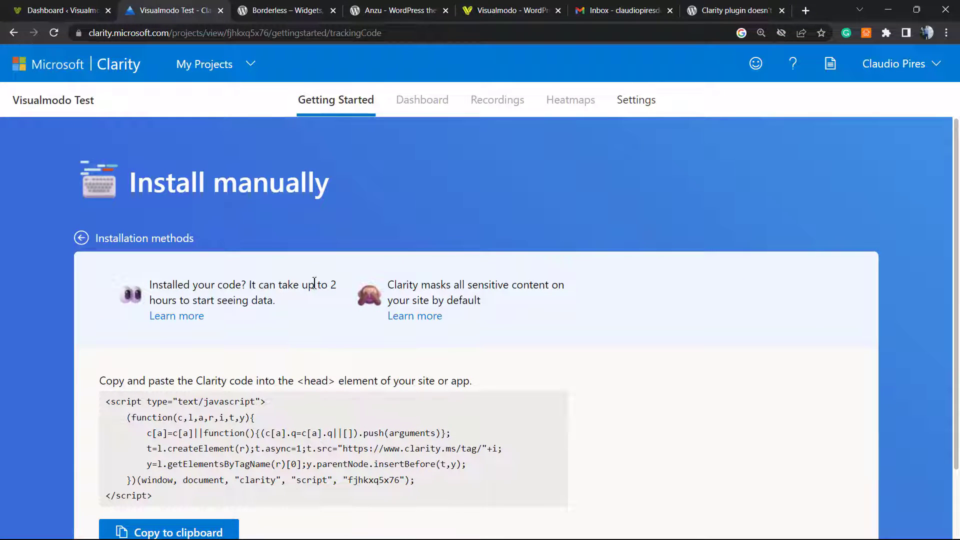
pyautogui.scroll(-4, 314, 284)
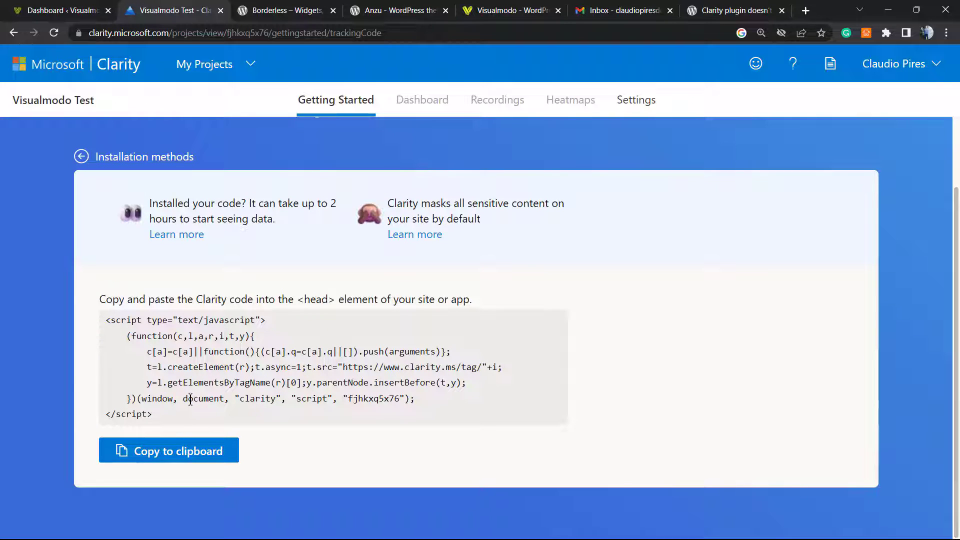
pyautogui.scroll(4, 198, 384)
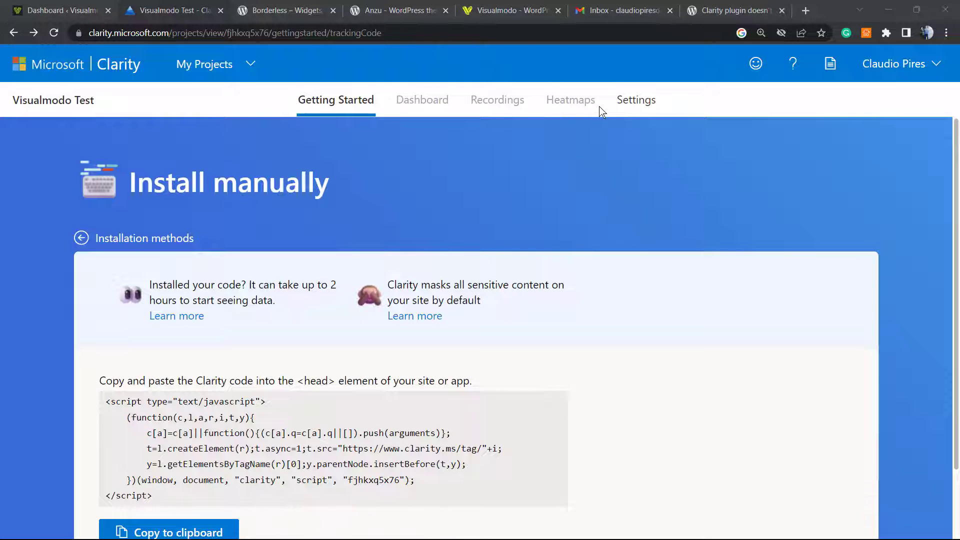
# - Save Blog as the project's site category and copy the Clarity project ID
pyautogui.click(628, 102)
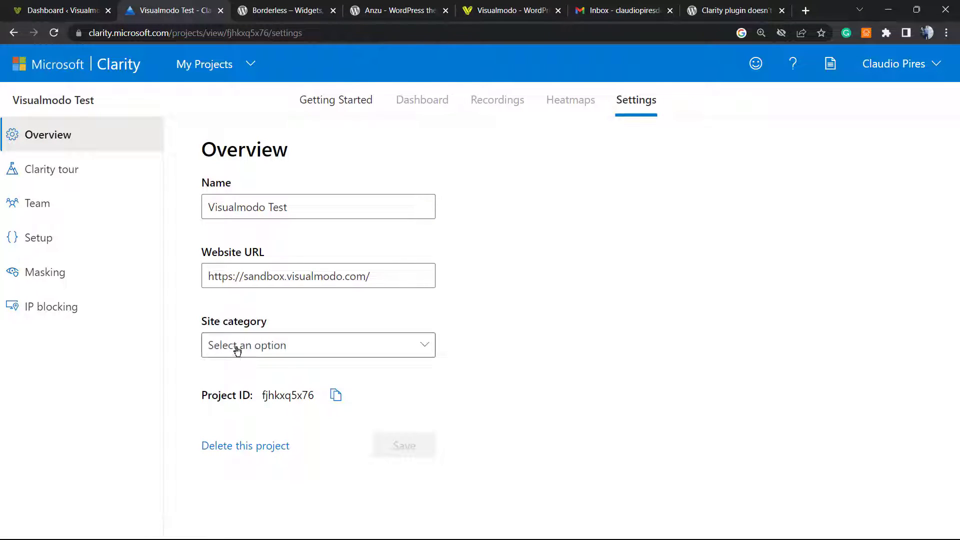
pyautogui.click(283, 346)
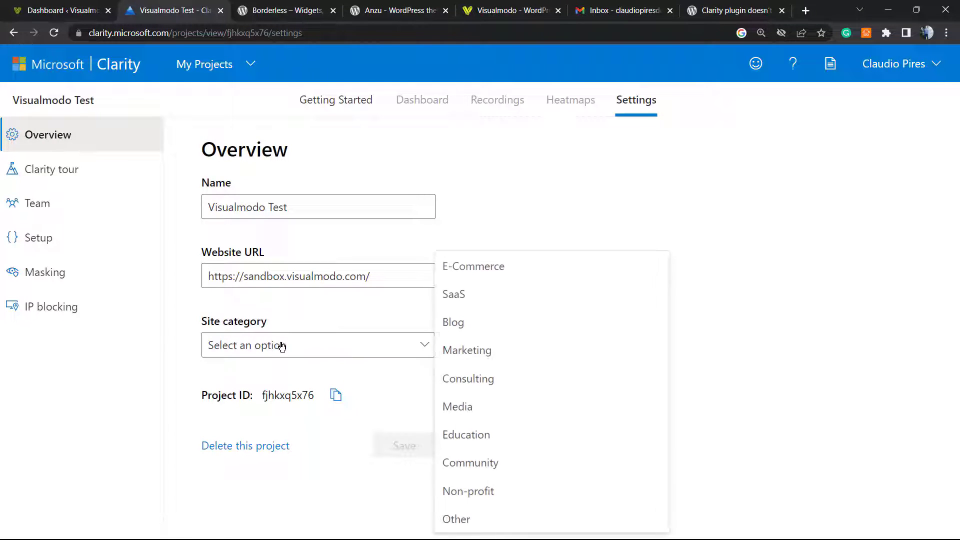
pyautogui.click(519, 326)
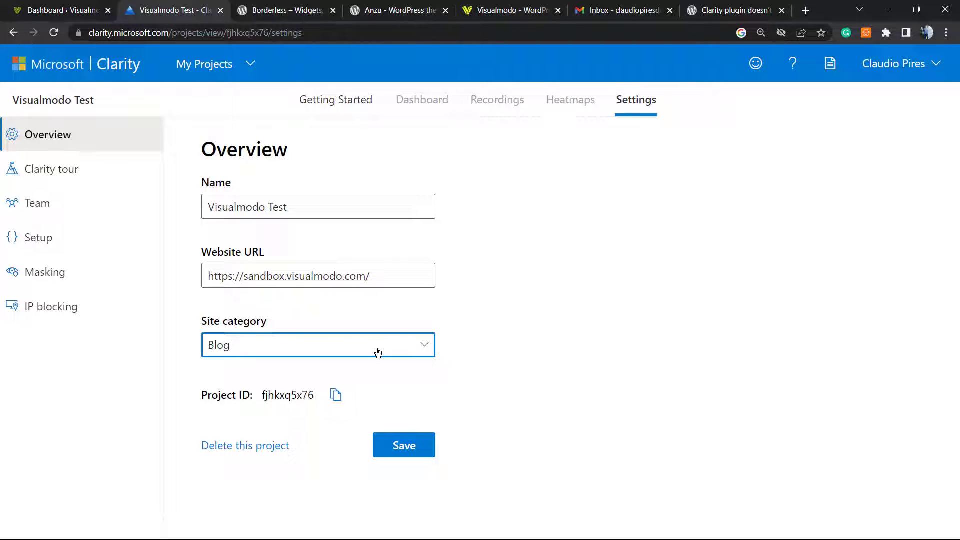
pyautogui.click(376, 444)
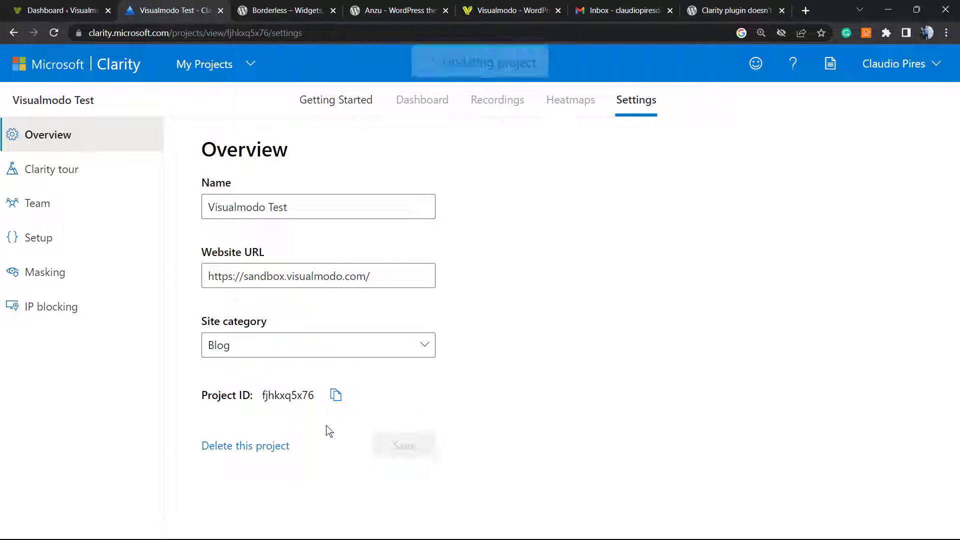
pyautogui.doubleClick(272, 394)
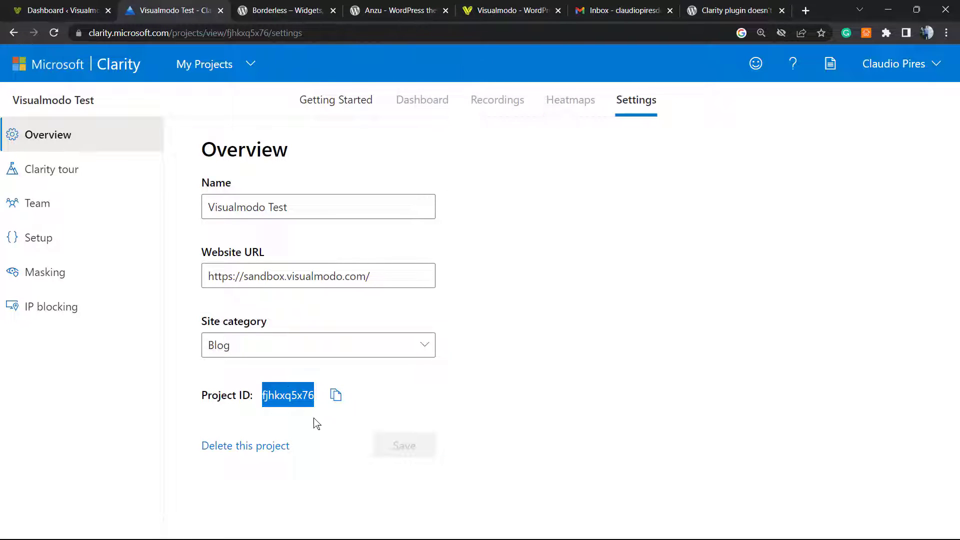
pyautogui.click(89, 6)
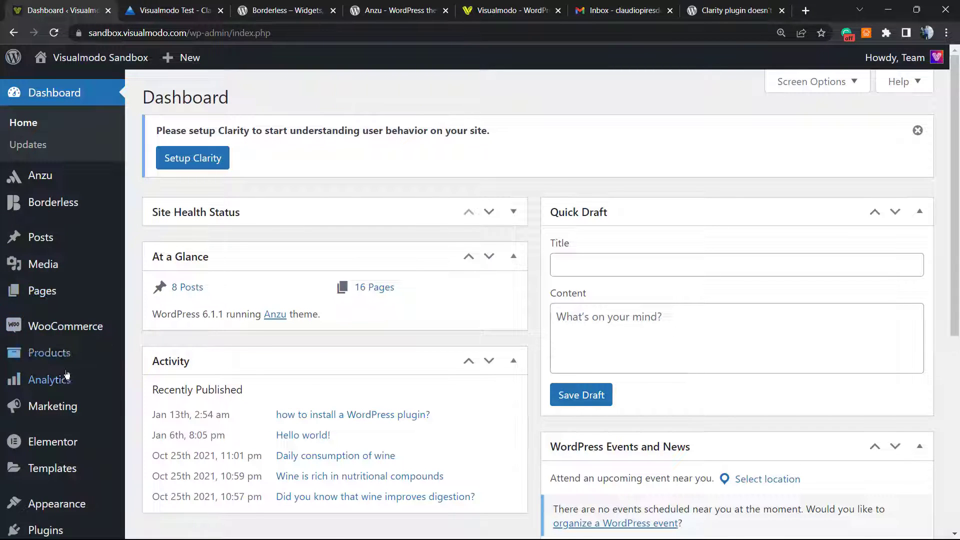
# - Search the plugin directory for 'all in one' and activate All in One SEO
pyautogui.scroll(-1, 60, 379)
pyautogui.moveTo(66, 381)
pyautogui.moveTo(58, 468)
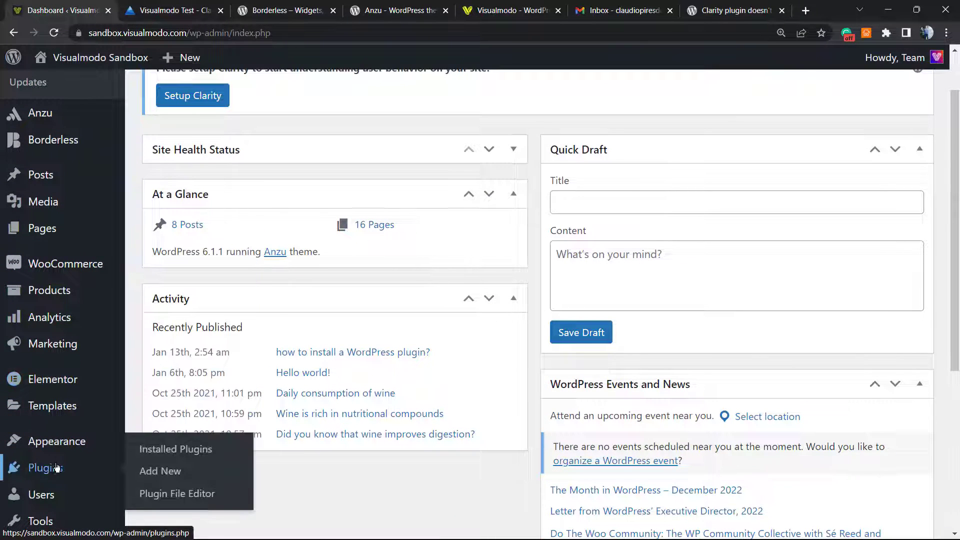
pyautogui.click(180, 472)
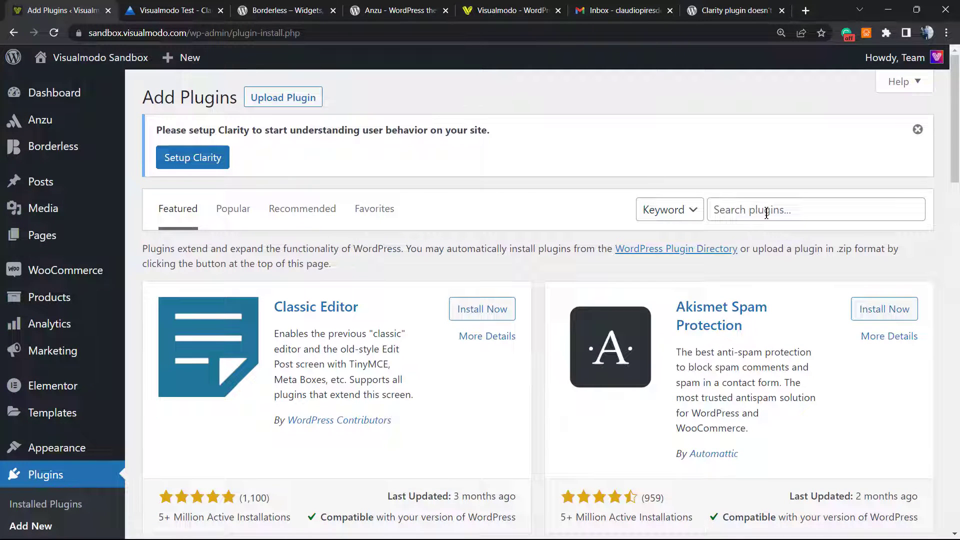
pyautogui.click(767, 214)
pyautogui.write('all in one')
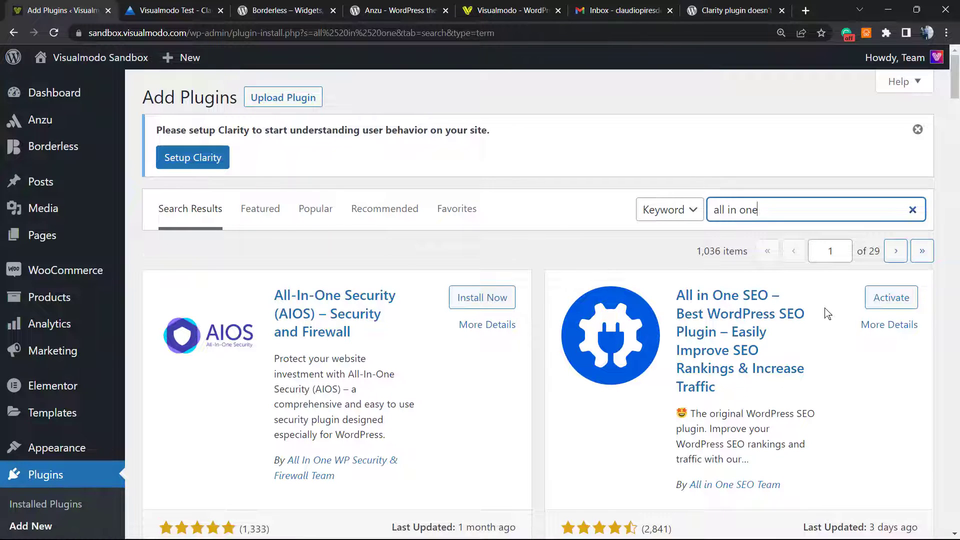
pyautogui.click(878, 297)
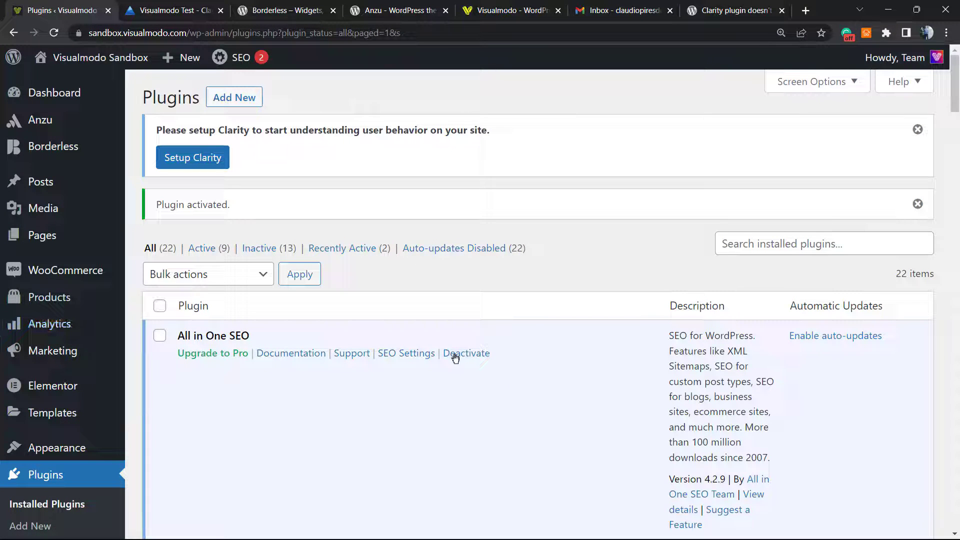
# - Open All in One SEO's Webmaster Tools settings and locate the Microsoft Clarity card
pyautogui.click(405, 353)
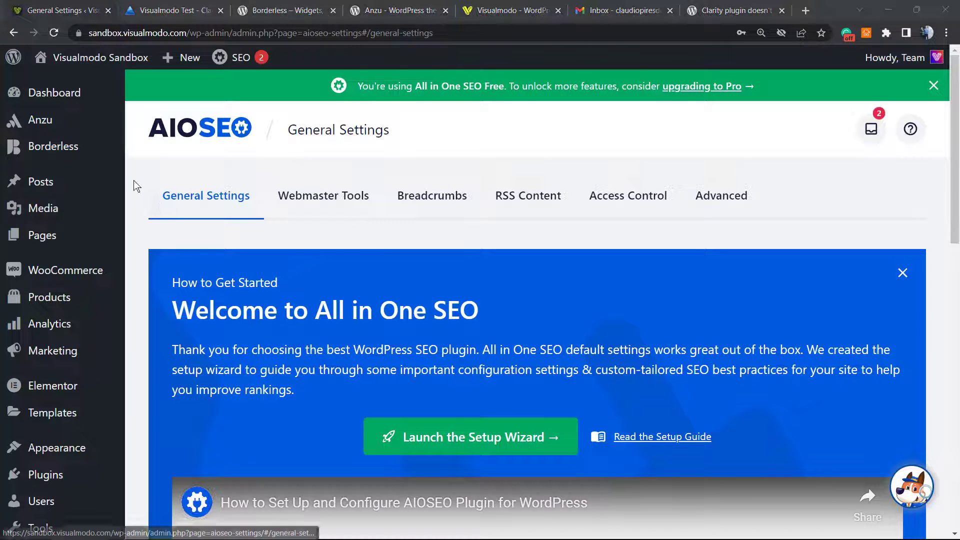
pyautogui.click(324, 199)
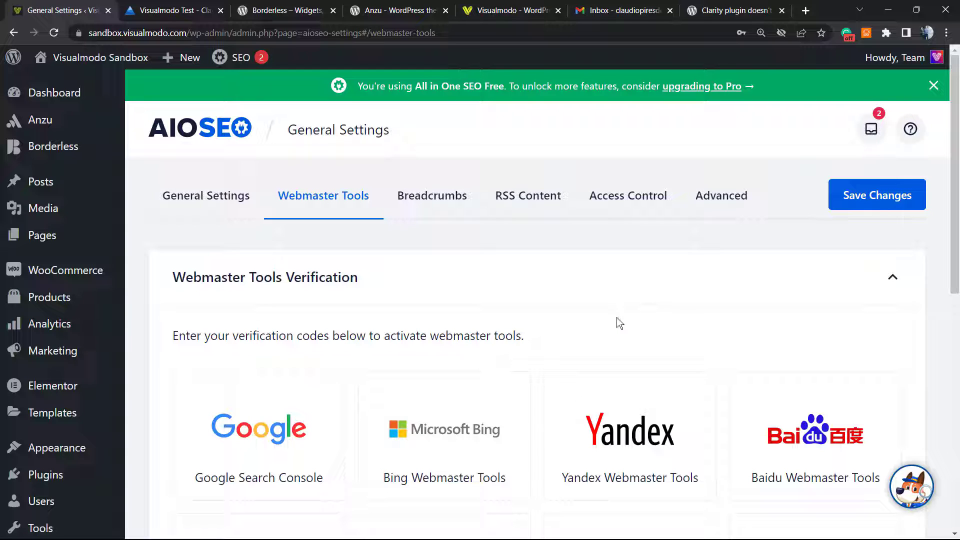
pyautogui.scroll(-5, 606, 340)
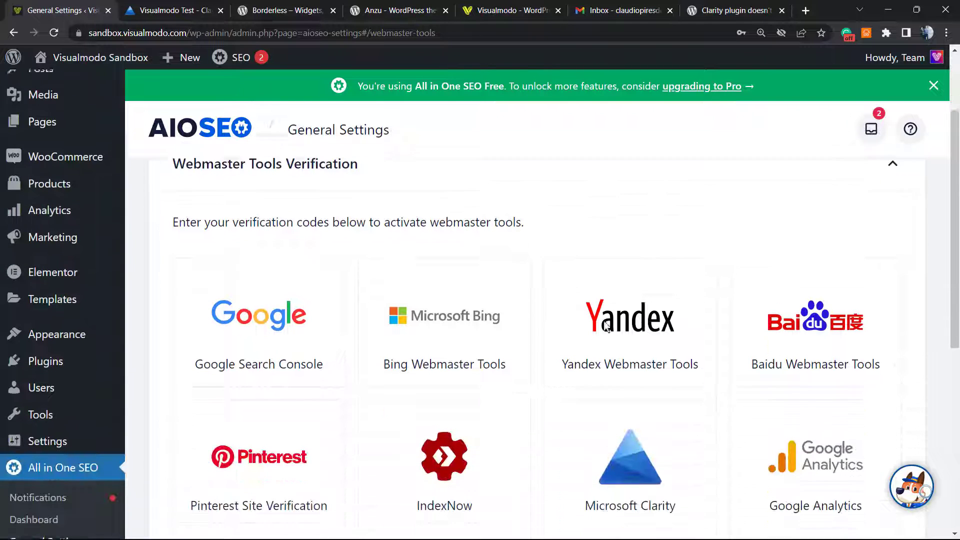
pyautogui.scroll(5, 651, 365)
pyautogui.scroll(-4, 154, 279)
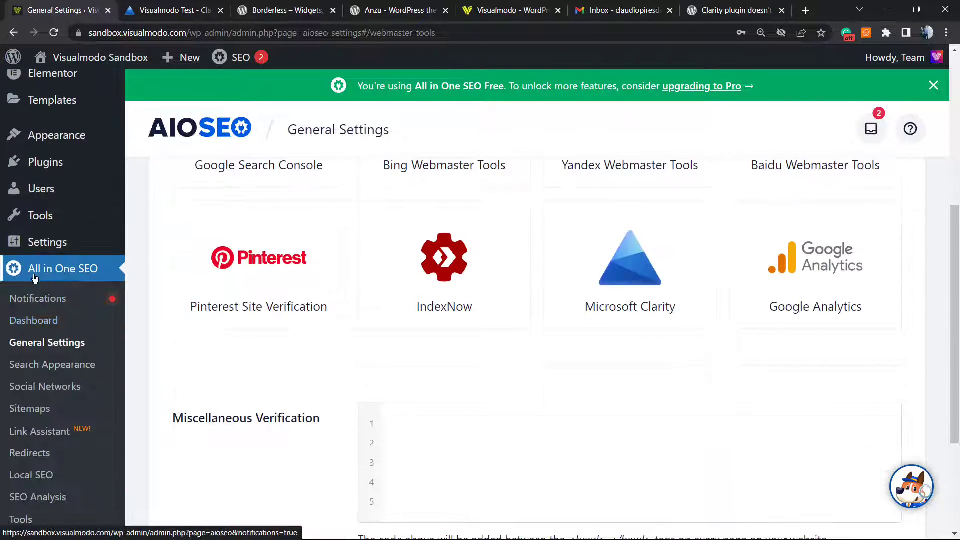
pyautogui.scroll(1, 144, 279)
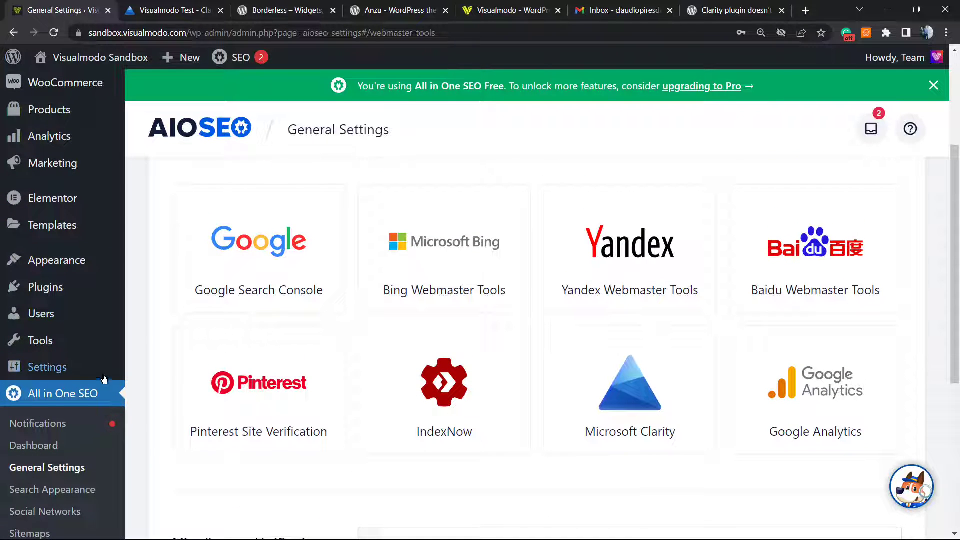
pyautogui.scroll(4, 378, 302)
pyautogui.scroll(-6, 603, 307)
pyautogui.scroll(6, 601, 306)
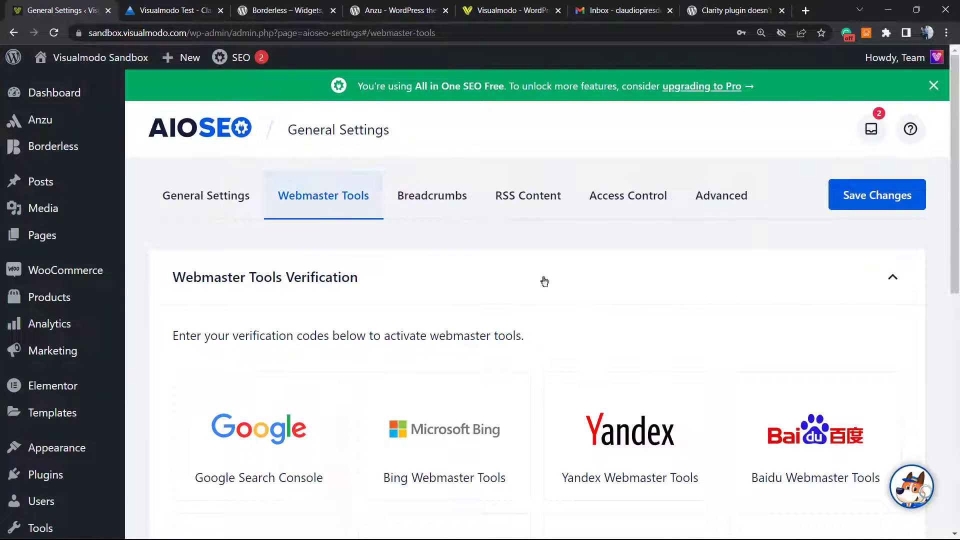
pyautogui.scroll(-5, 595, 311)
# - Select Microsoft Clarity to reveal its Clarity Project ID field
pyautogui.click(622, 383)
pyautogui.scroll(-1, 594, 325)
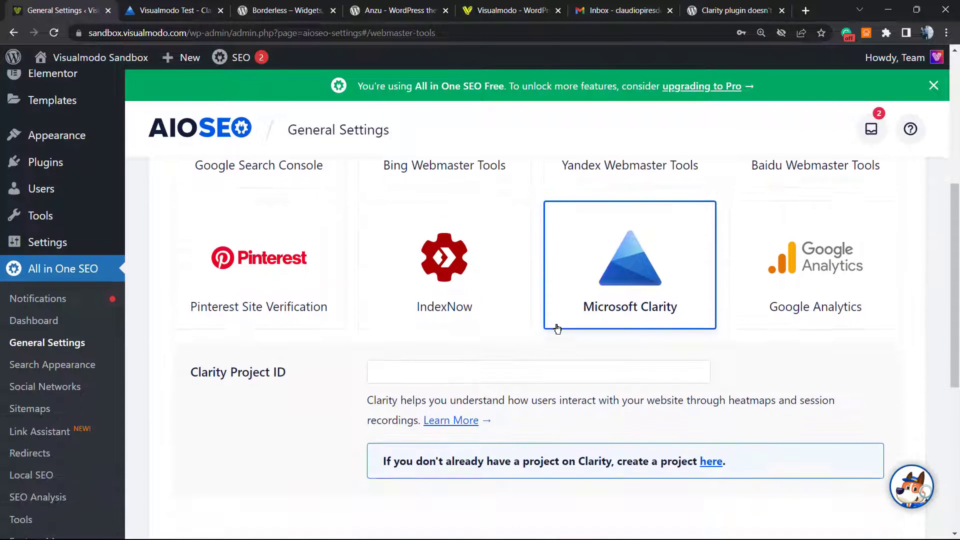
pyautogui.doubleClick(202, 374)
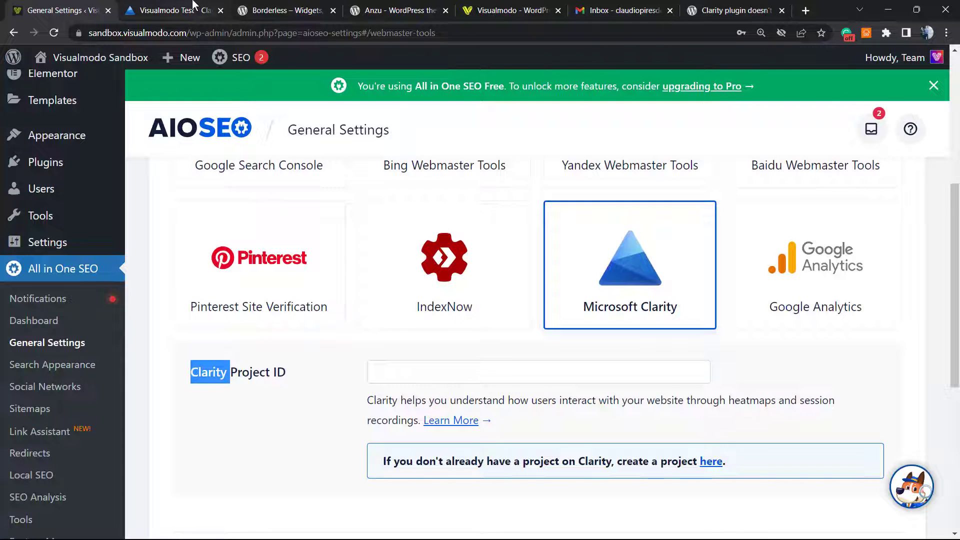
# - Paste the project ID copied from Clarity into the Clarity Project ID field
pyautogui.click(173, 10)
pyautogui.hotkey('ctrl', 'c')
pyautogui.click(70, 10)
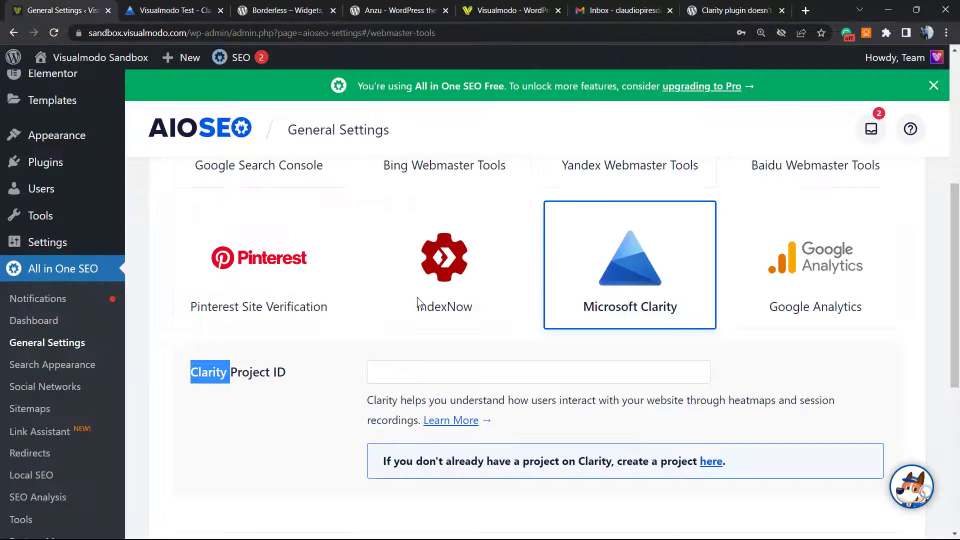
pyautogui.click(409, 377)
pyautogui.hotkey('ctrl', 'v')
pyautogui.click(328, 397)
# - Scroll the Webmaster Tools page to confirm Microsoft Clarity shows as completed
pyautogui.scroll(-1, 329, 395)
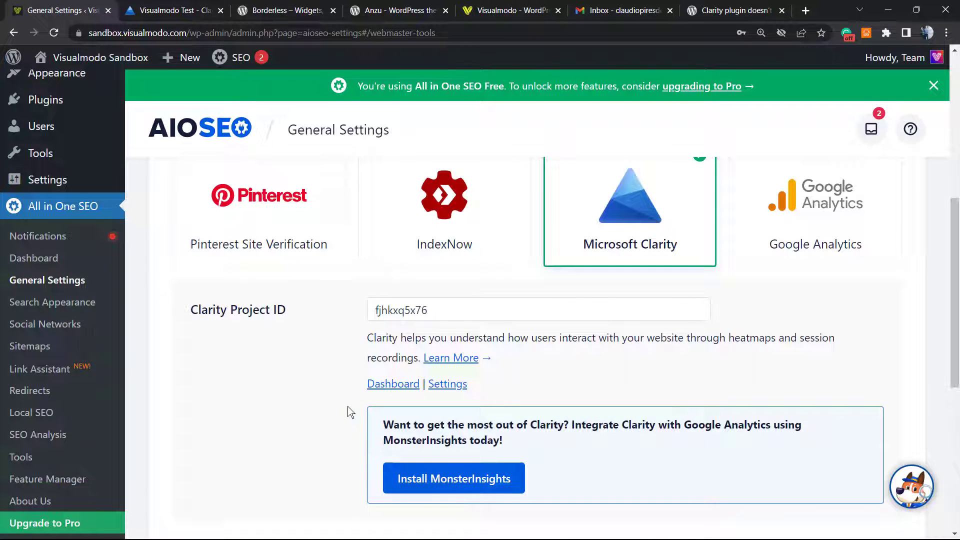
pyautogui.scroll(1, 514, 395)
pyautogui.scroll(-7, 588, 403)
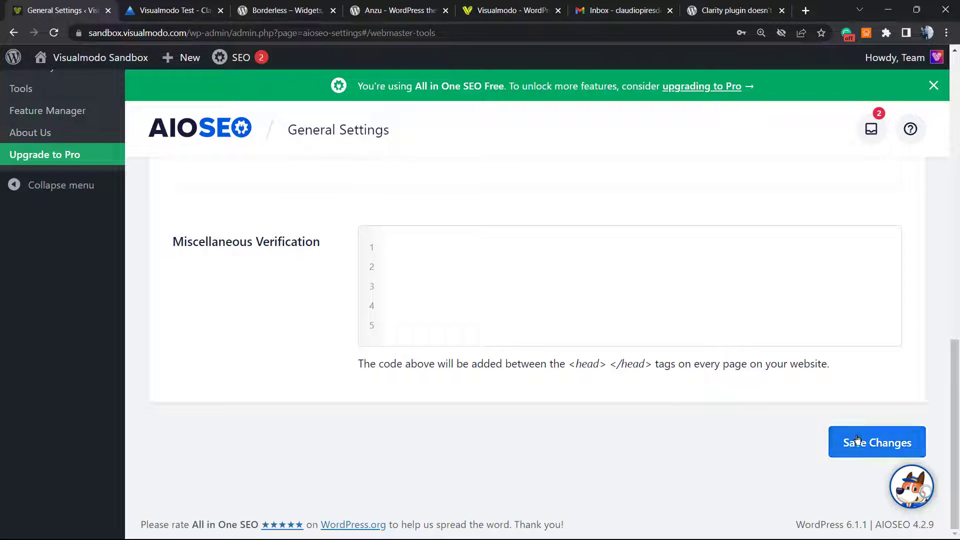
pyautogui.scroll(4, 517, 420)
pyautogui.scroll(3, 406, 412)
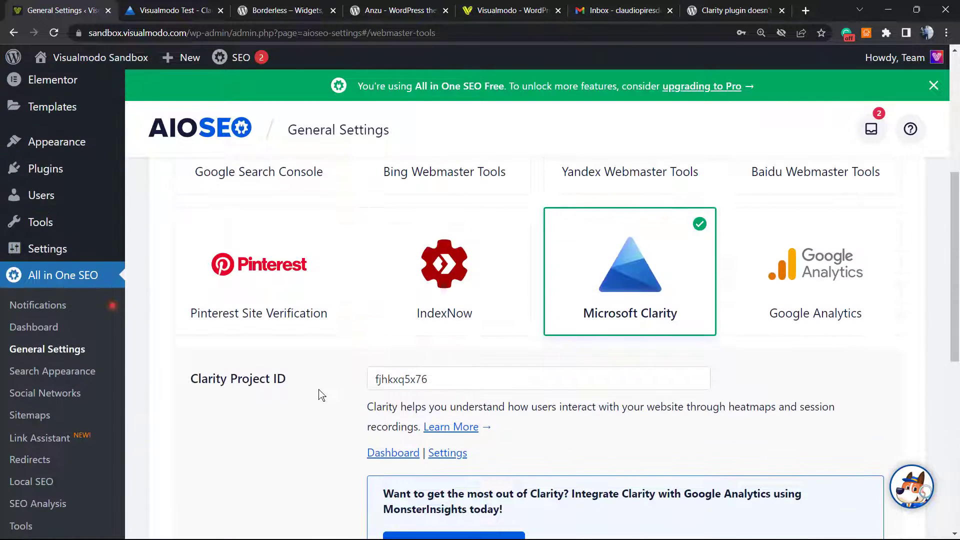
pyautogui.scroll(-7, 525, 380)
pyautogui.scroll(3, 510, 358)
pyautogui.scroll(5, 419, 365)
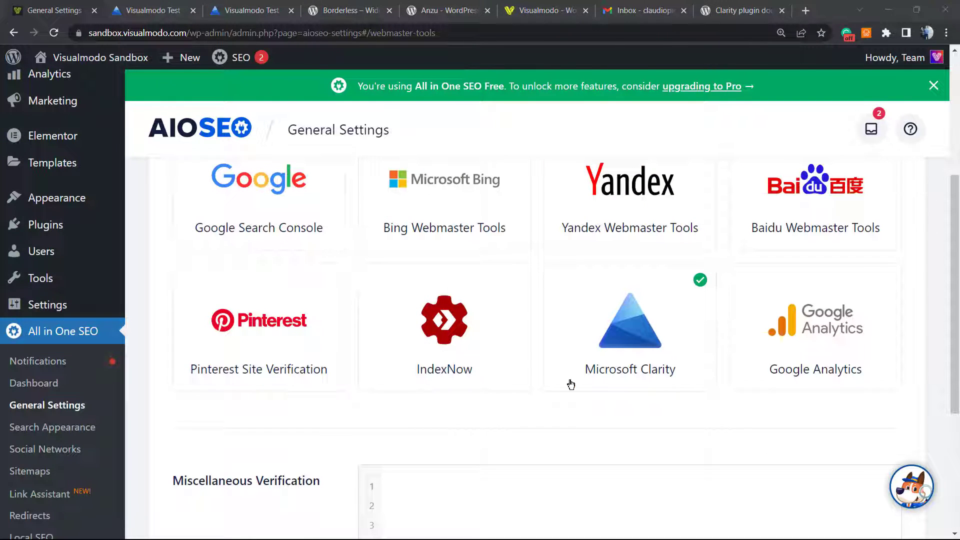
pyautogui.scroll(-4, 563, 398)
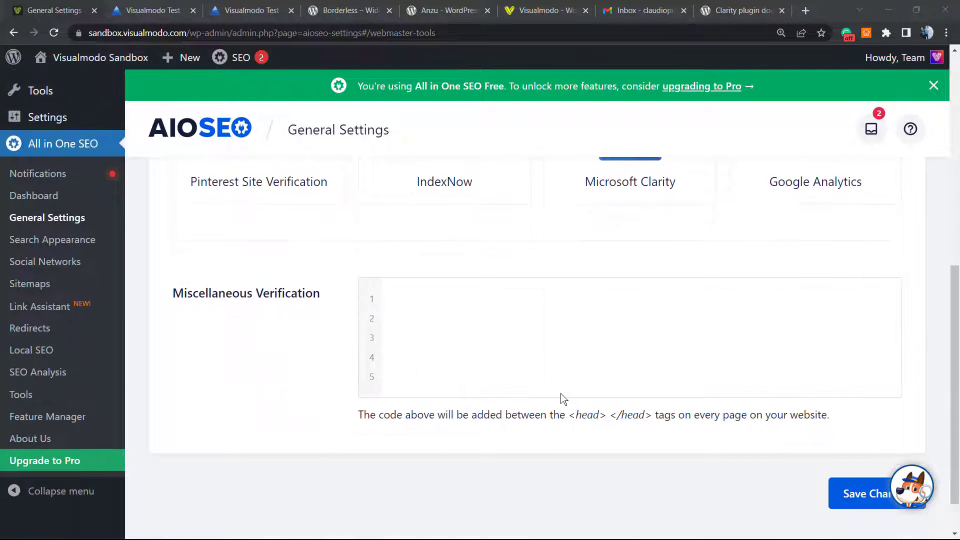
pyautogui.scroll(5, 553, 403)
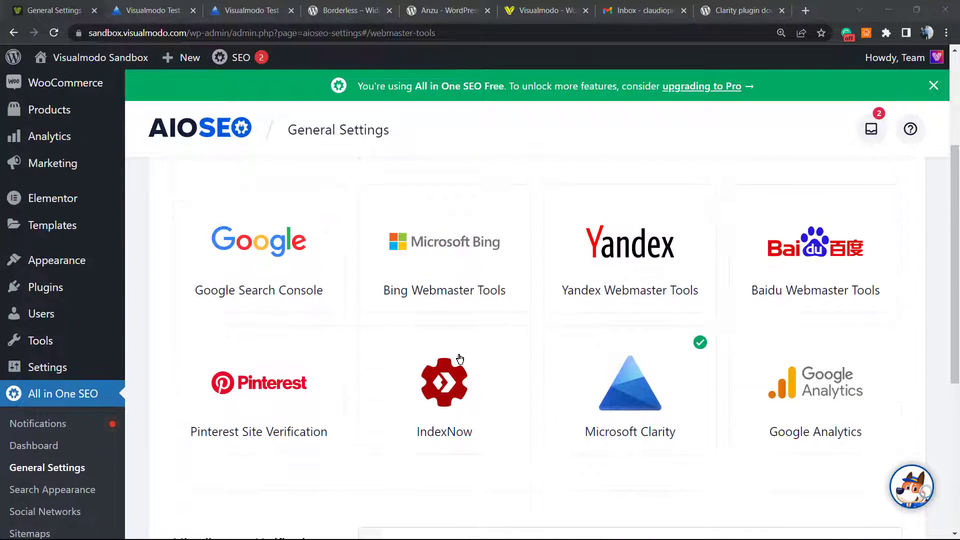
pyautogui.scroll(4, 460, 358)
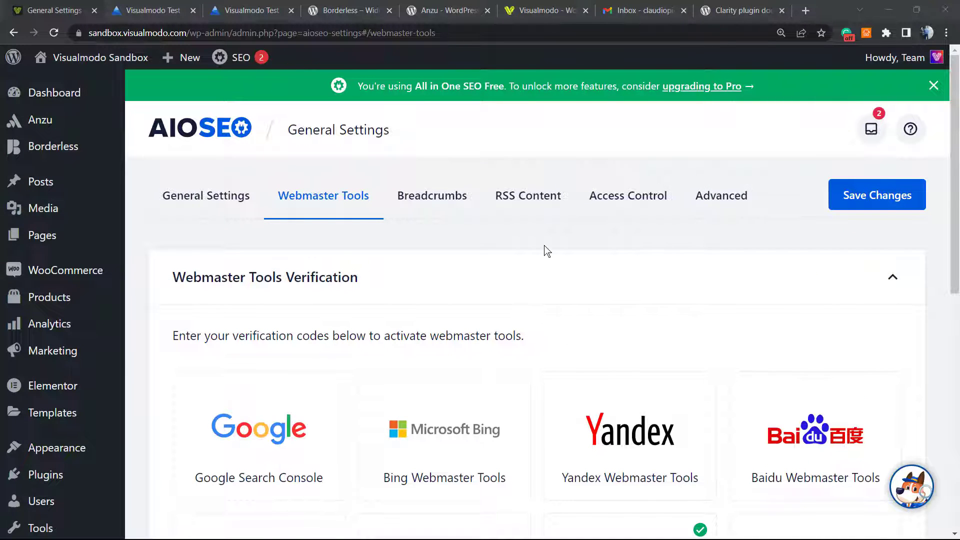
pyautogui.scroll(-5, 544, 259)
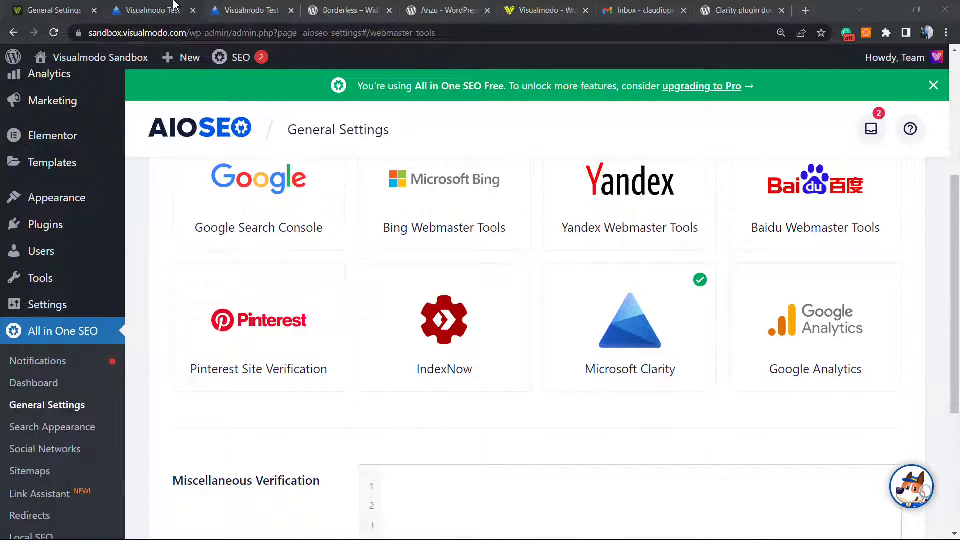
# - Review Clarity's Getting Started install options, then go back to AIOSEO Webmaster Tools
pyautogui.click(174, 6)
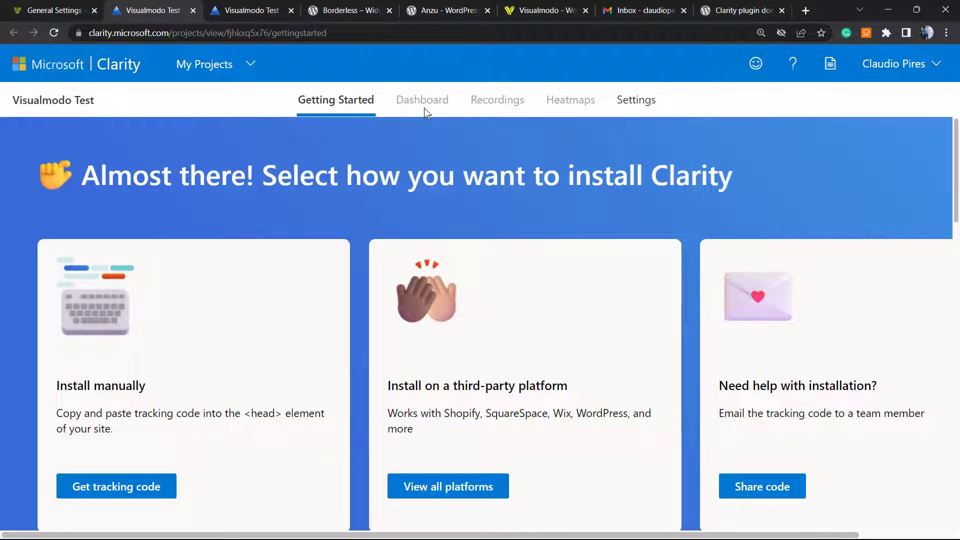
pyautogui.scroll(-15, 358, 251)
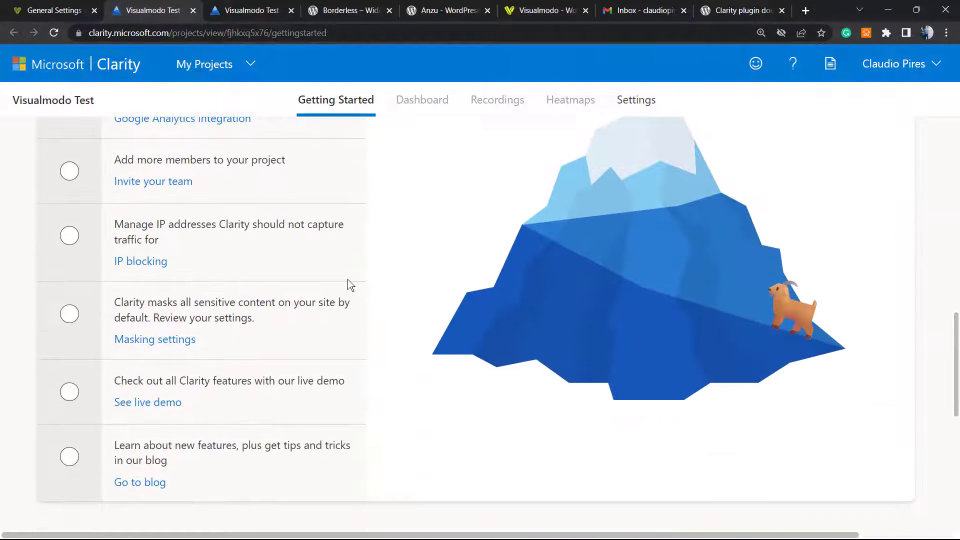
pyautogui.scroll(-9, 332, 379)
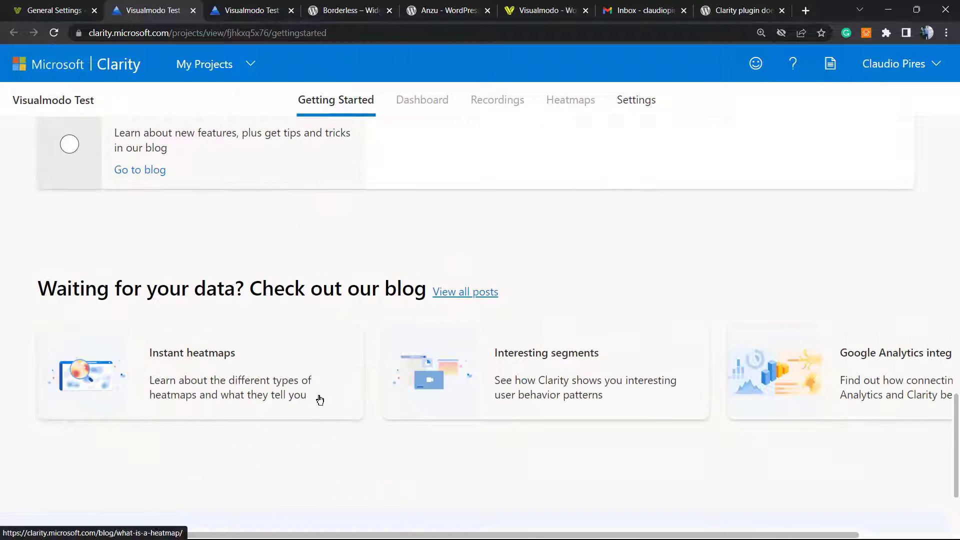
pyautogui.scroll(20, 373, 425)
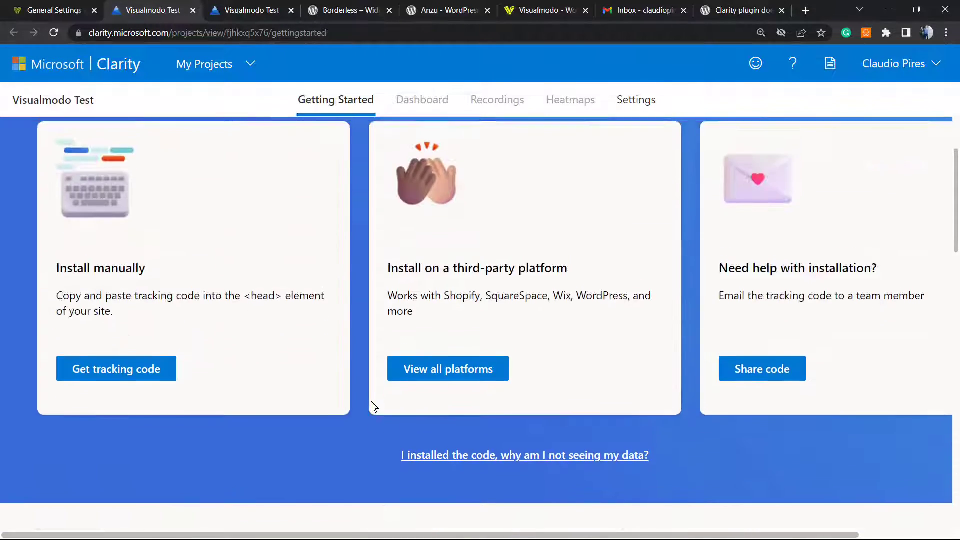
pyautogui.scroll(-3, 371, 415)
pyautogui.scroll(-1, 334, 396)
pyautogui.scroll(2, 150, 396)
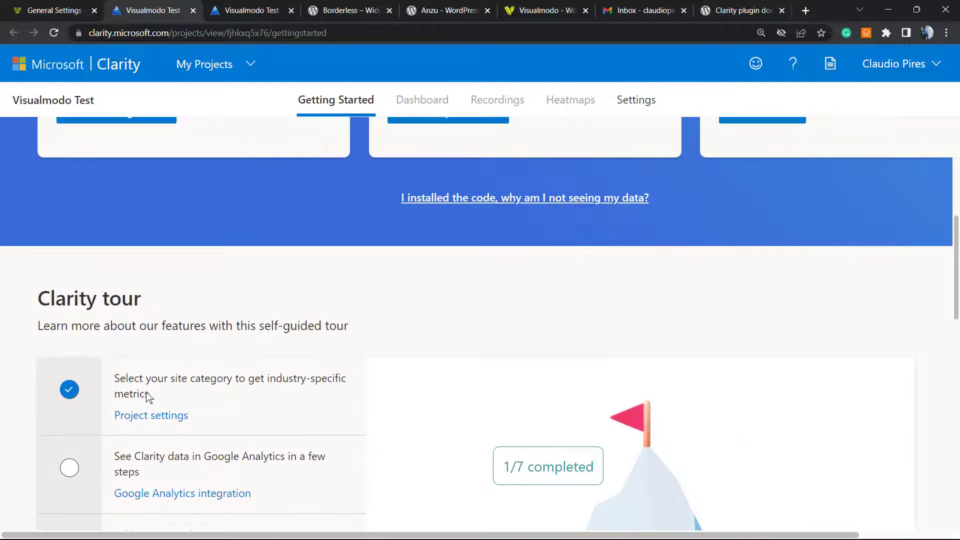
pyautogui.scroll(-6, 95, 365)
pyautogui.scroll(7, 91, 359)
pyautogui.scroll(-5, 88, 352)
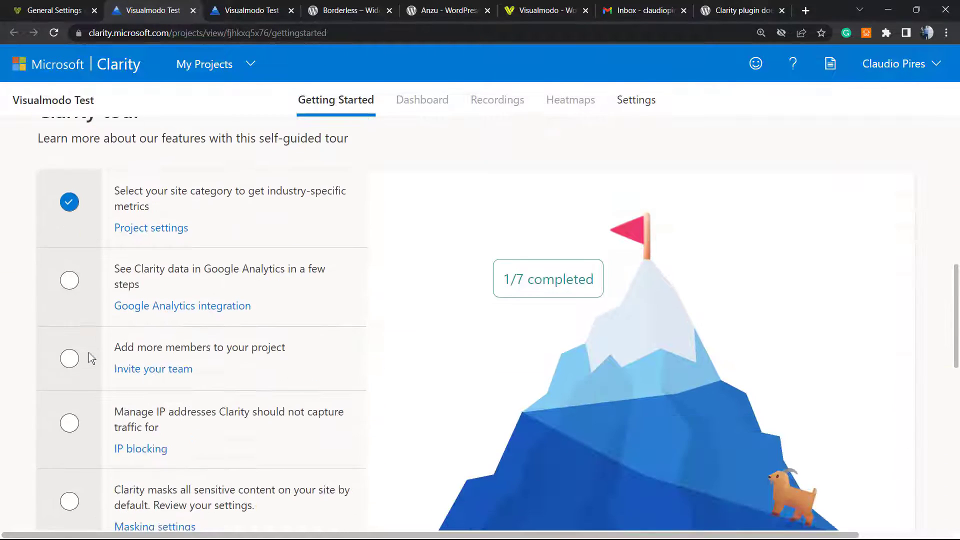
pyautogui.scroll(4, 90, 358)
pyautogui.scroll(-4, 89, 356)
pyautogui.scroll(-10, 90, 355)
pyautogui.scroll(9, 86, 358)
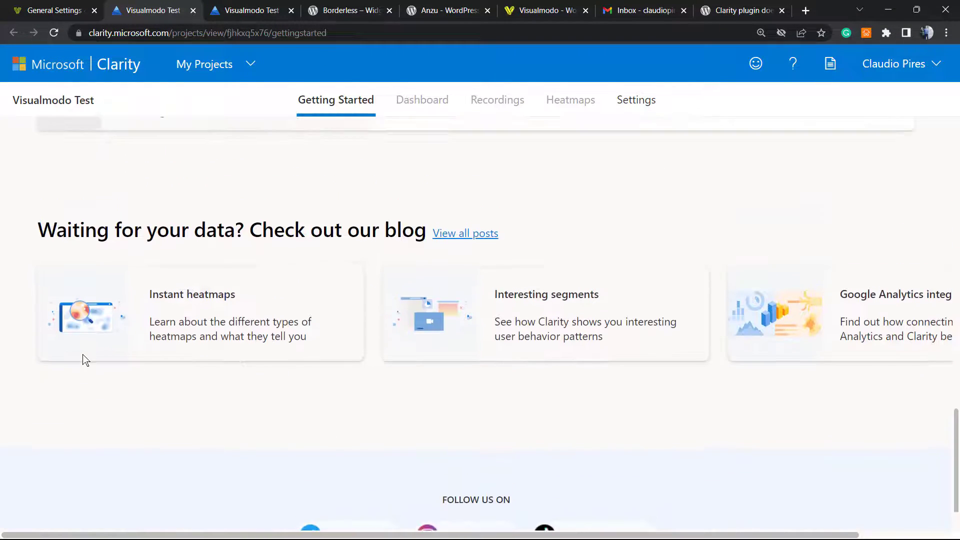
pyautogui.scroll(10, 85, 358)
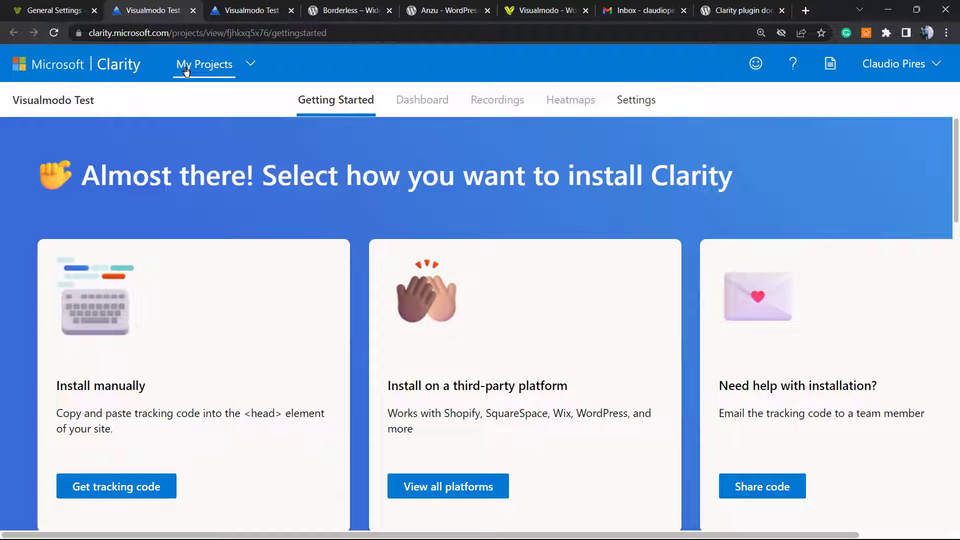
pyautogui.click(43, 7)
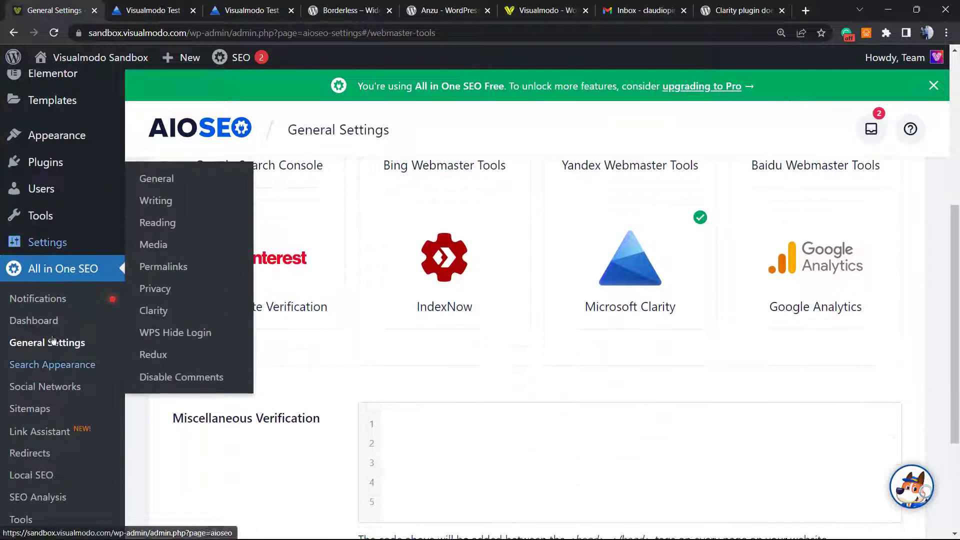
# - Search Add Plugins for 'microsoft' and find the Microsoft Clarity plugin already marked Active
pyautogui.scroll(1, 40, 334)
pyautogui.moveTo(46, 287)
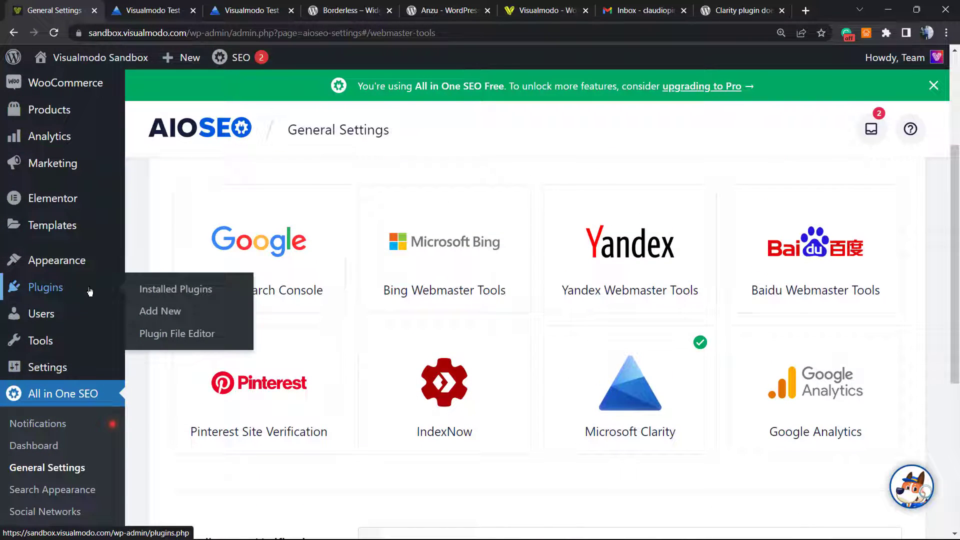
pyautogui.click(148, 317)
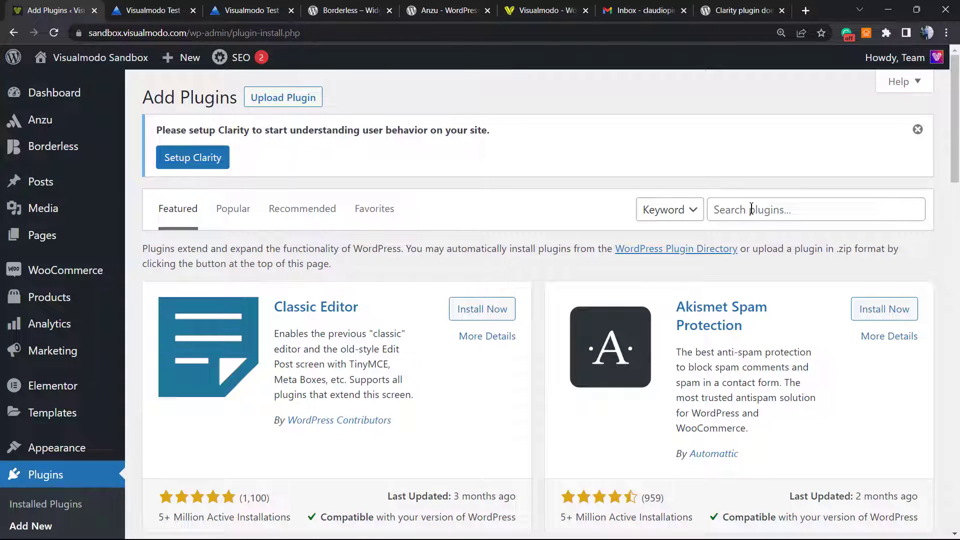
pyautogui.click(751, 209)
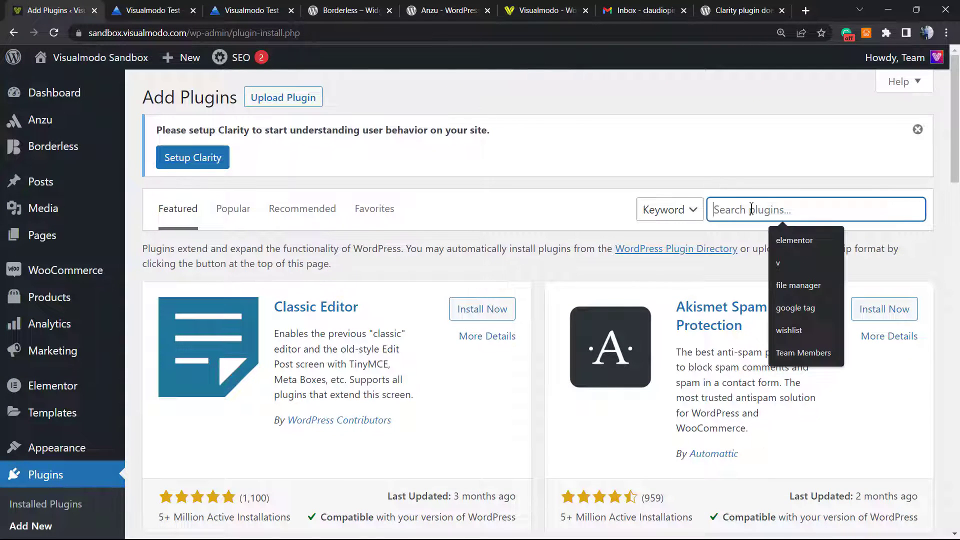
pyautogui.write('microsoft')
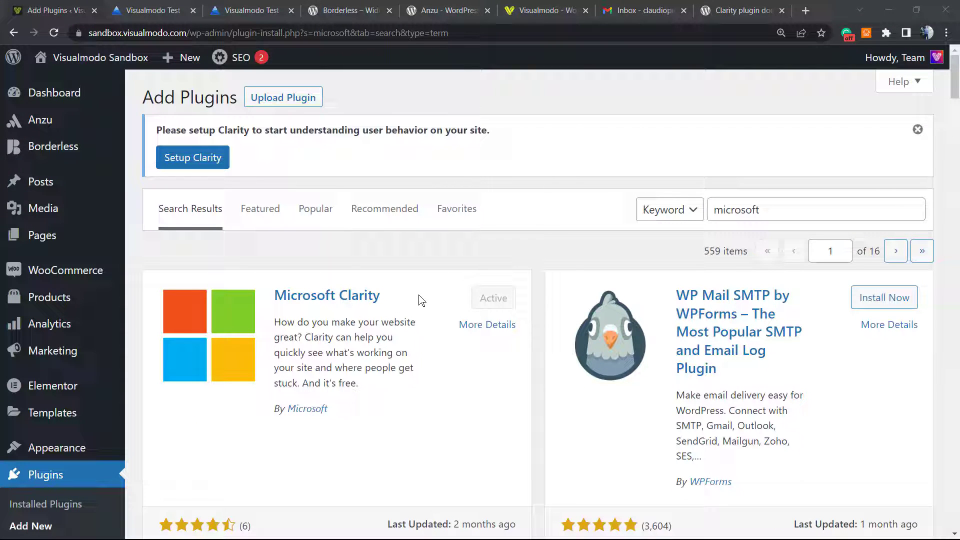
pyautogui.scroll(-2, 321, 314)
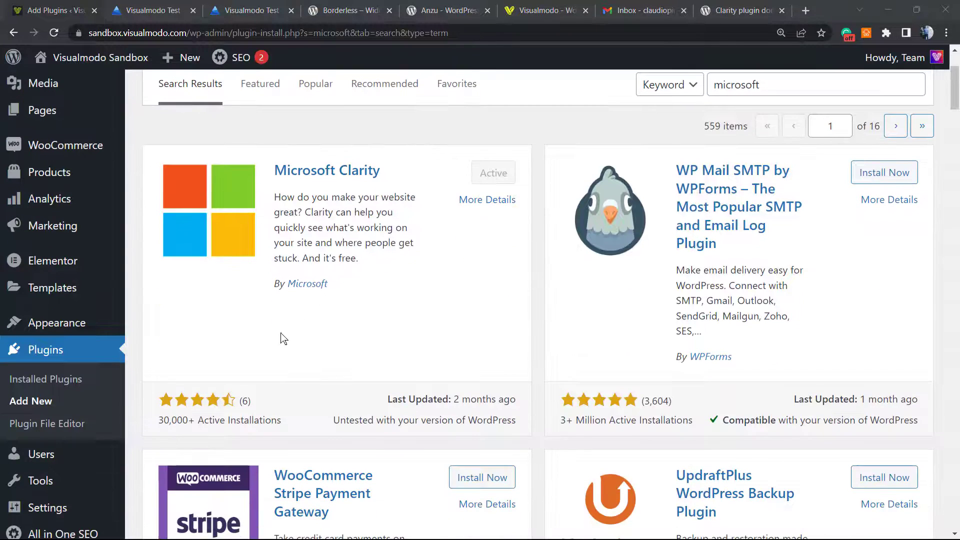
pyautogui.scroll(-5, 259, 352)
pyautogui.moveTo(65, 462)
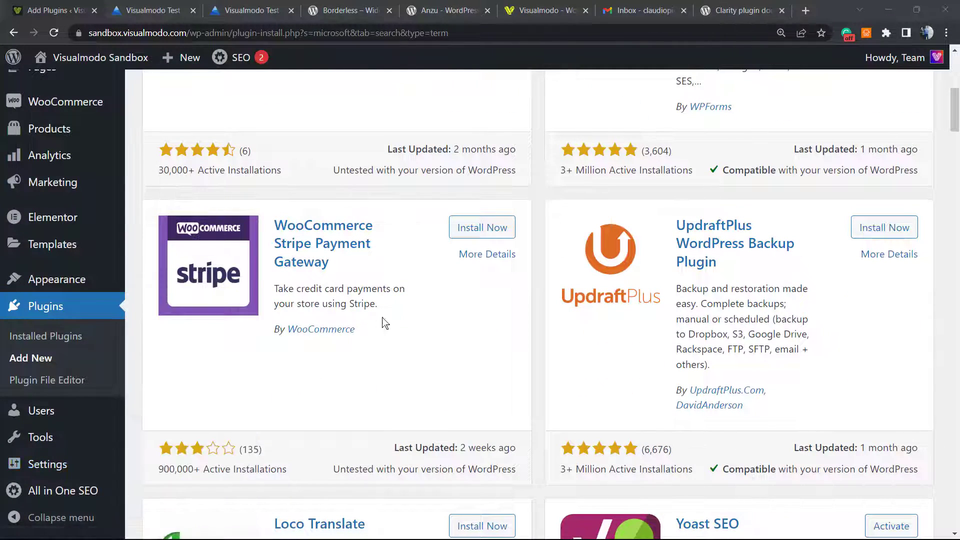
pyautogui.scroll(5, 396, 283)
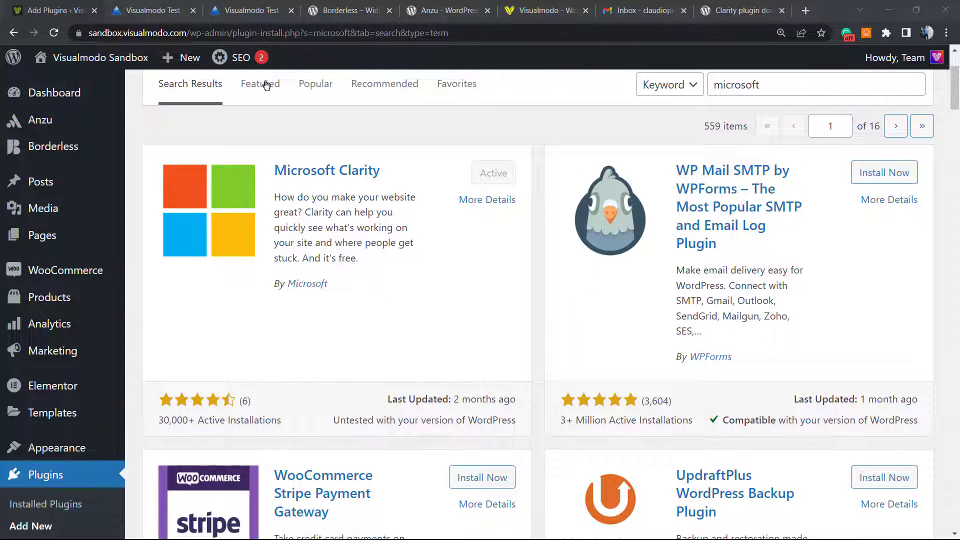
# - Show Clarity's manual-install tracking code and select the whole script snippet
pyautogui.click(170, 7)
pyautogui.scroll(-1, 146, 379)
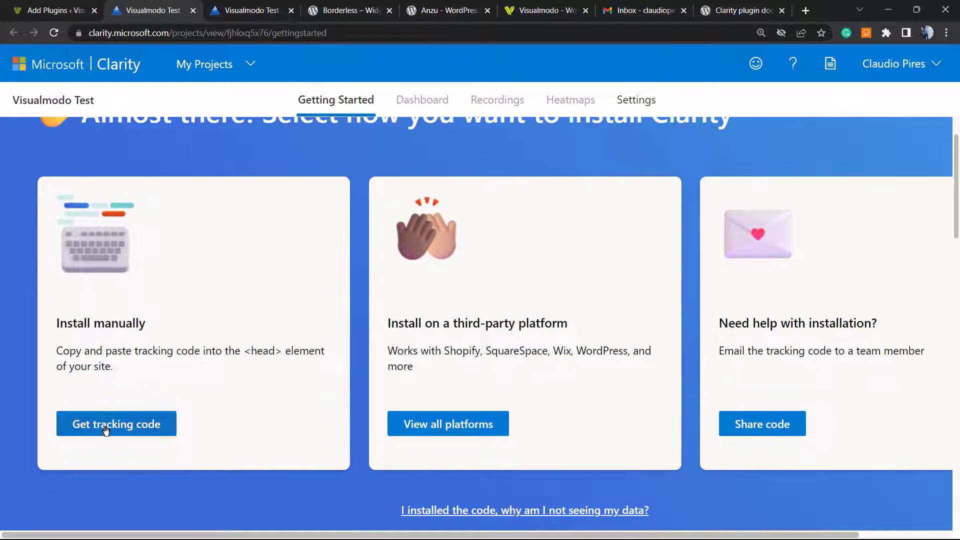
pyautogui.click(107, 422)
pyautogui.moveTo(212, 429); pyautogui.dragTo(84, 347)
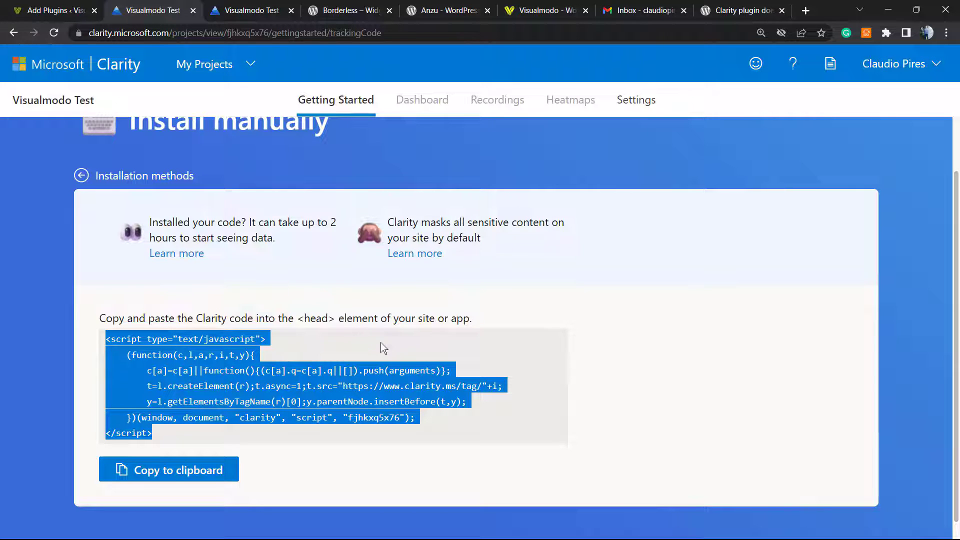
pyautogui.scroll(1, 380, 346)
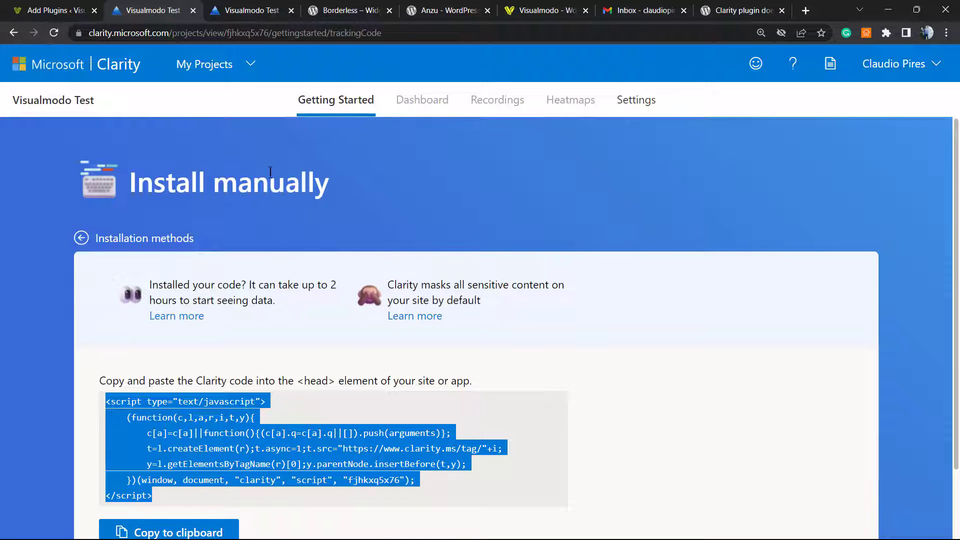
# - Highlight the names on the Borderless plugin and Anzu theme pages, then go to Visualmodo's homepage
pyautogui.click(354, 6)
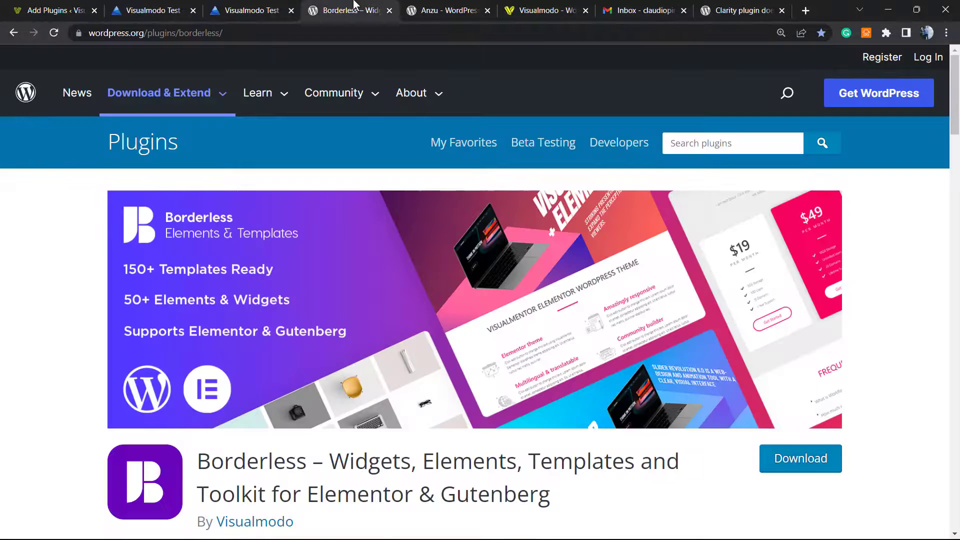
pyautogui.doubleClick(284, 450)
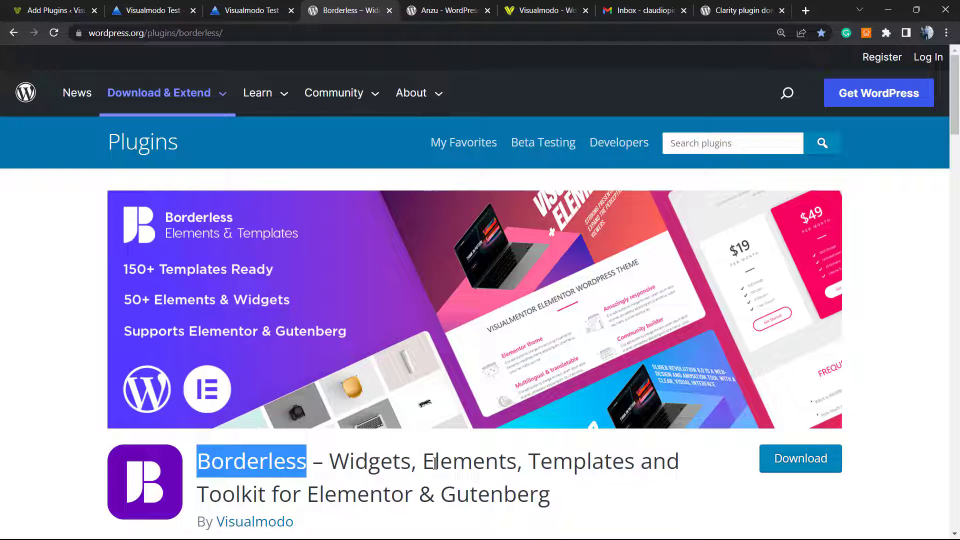
pyautogui.click(446, 11)
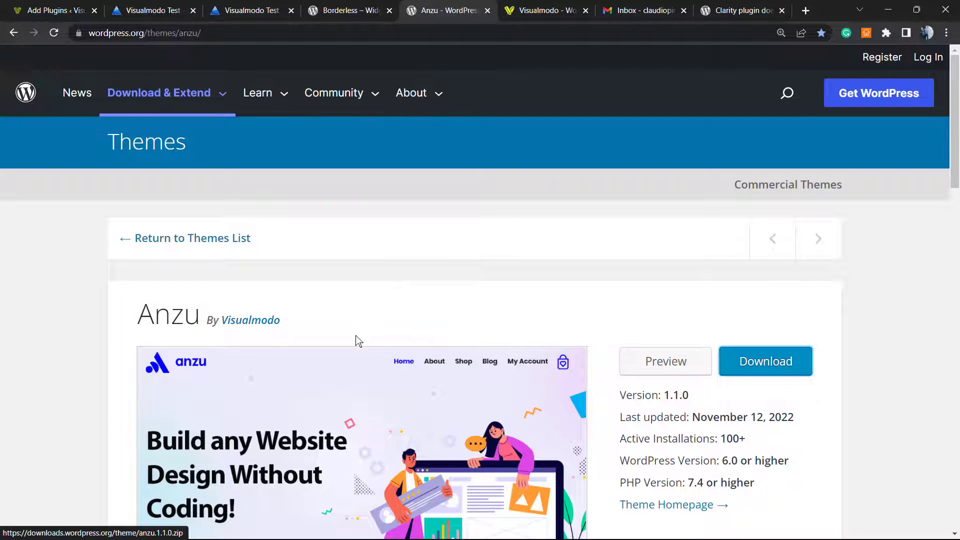
pyautogui.doubleClick(166, 316)
pyautogui.scroll(-4, 390, 305)
pyautogui.scroll(4, 399, 310)
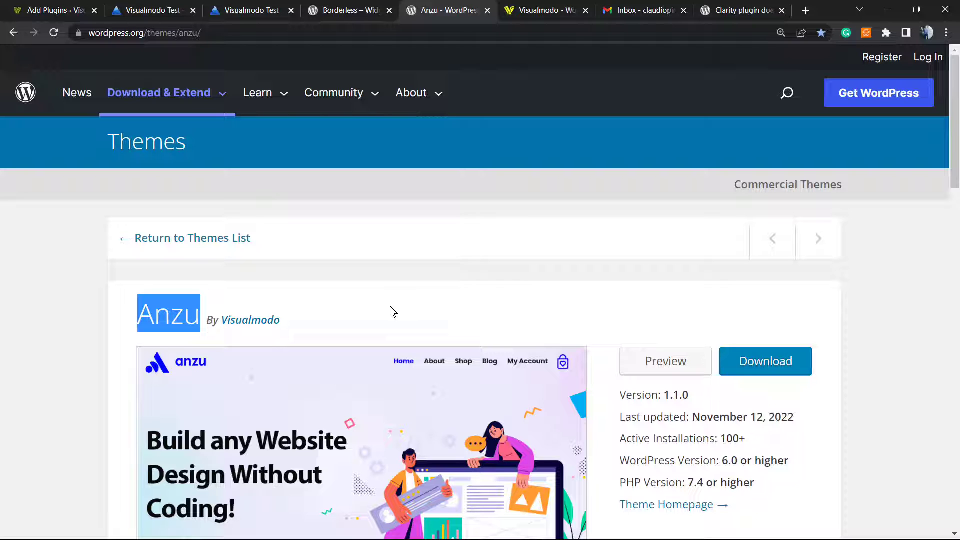
pyautogui.click(545, 9)
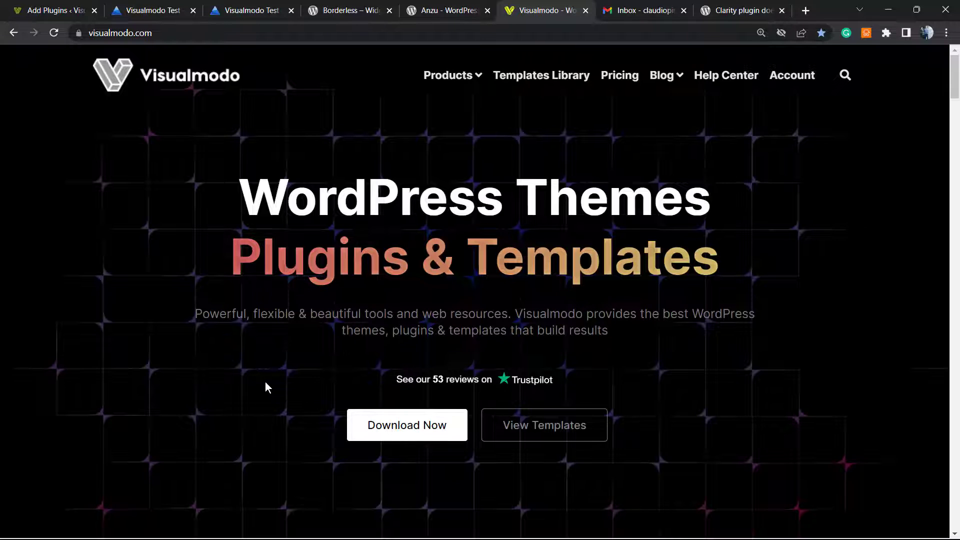
# - Open Visualmodo's Templates Library and scroll down past Eco Food 2 and Winery 2 to Ballet and Crossfit
pyautogui.click(502, 78)
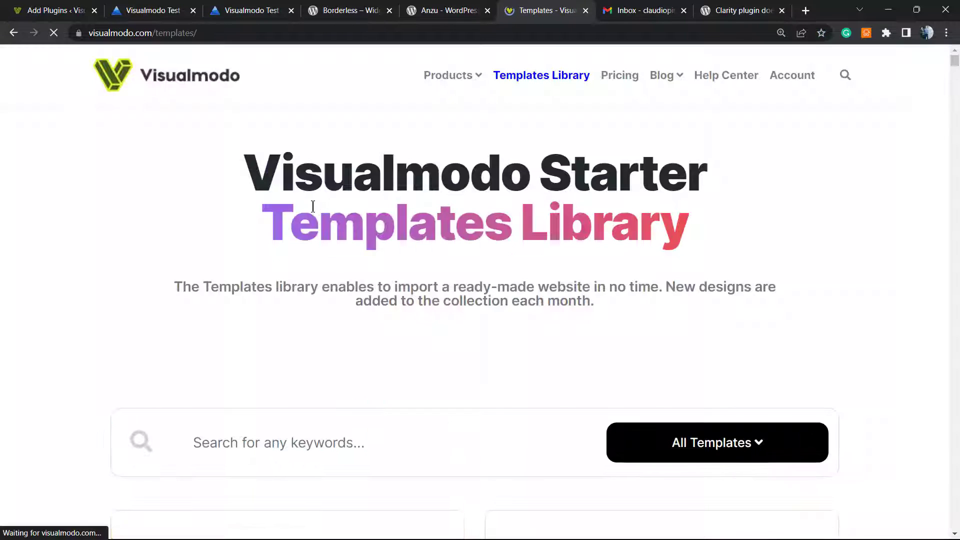
pyautogui.scroll(-8, 163, 374)
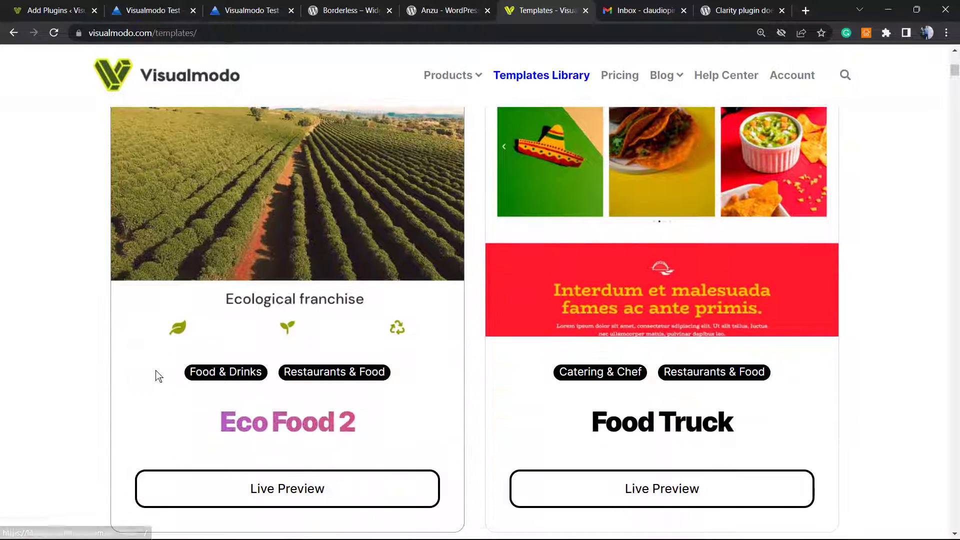
pyautogui.scroll(-12, 158, 377)
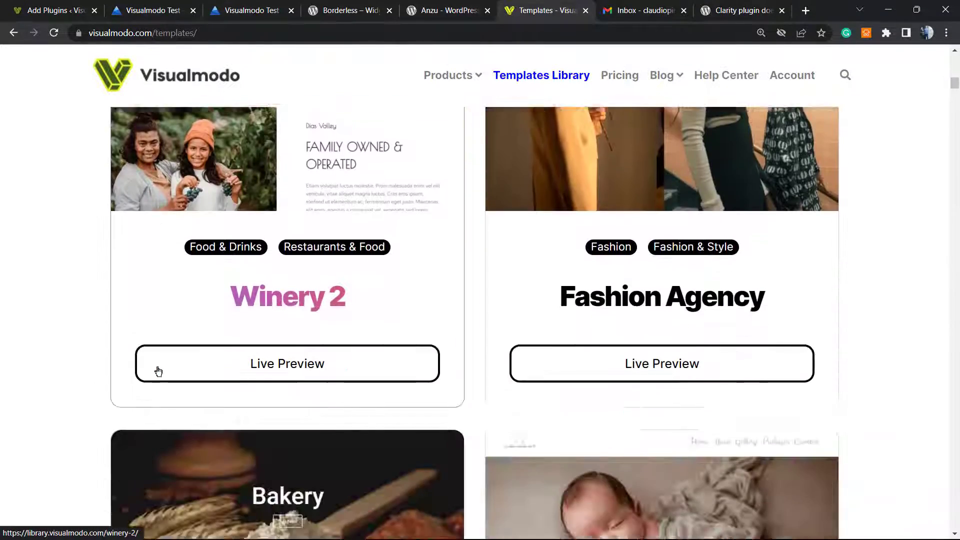
pyautogui.scroll(-15, 158, 371)
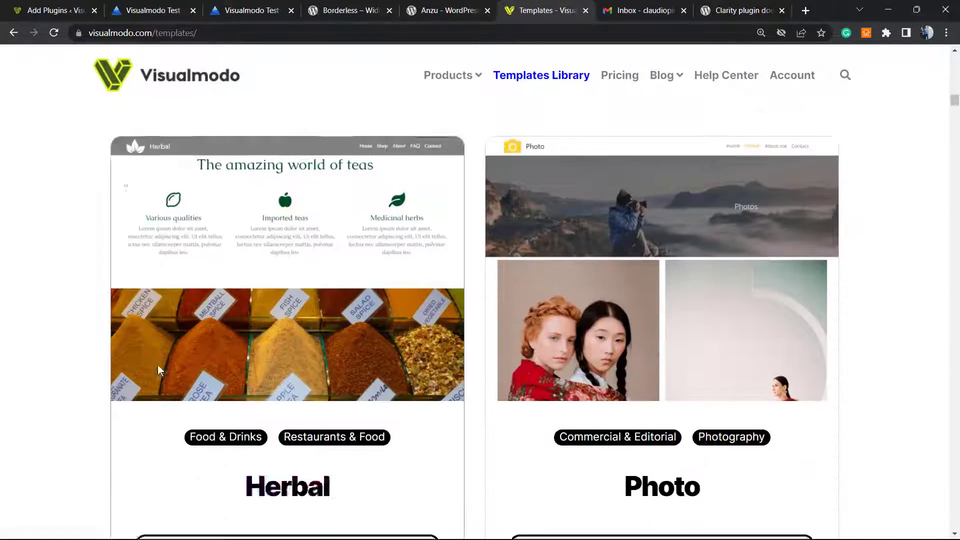
pyautogui.scroll(-20, 128, 384)
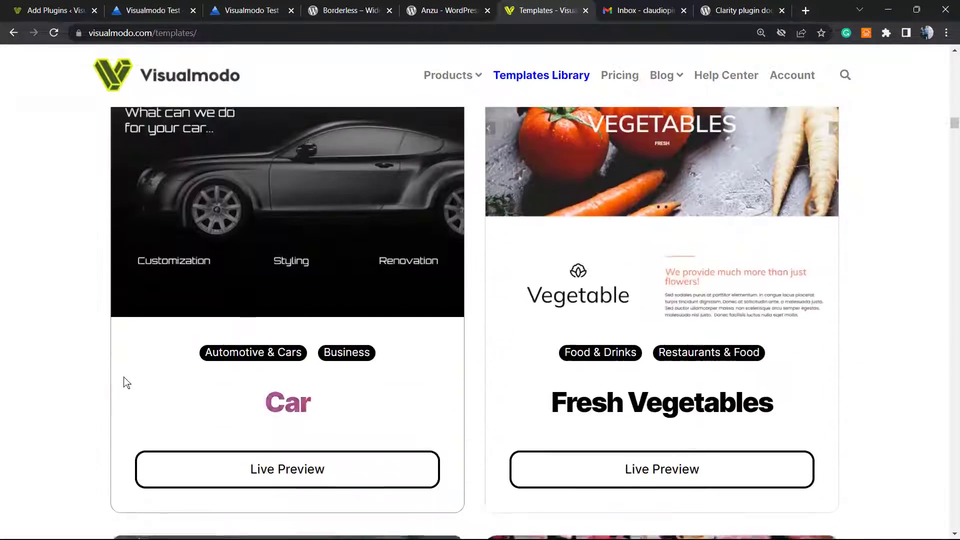
pyautogui.scroll(-13, 125, 378)
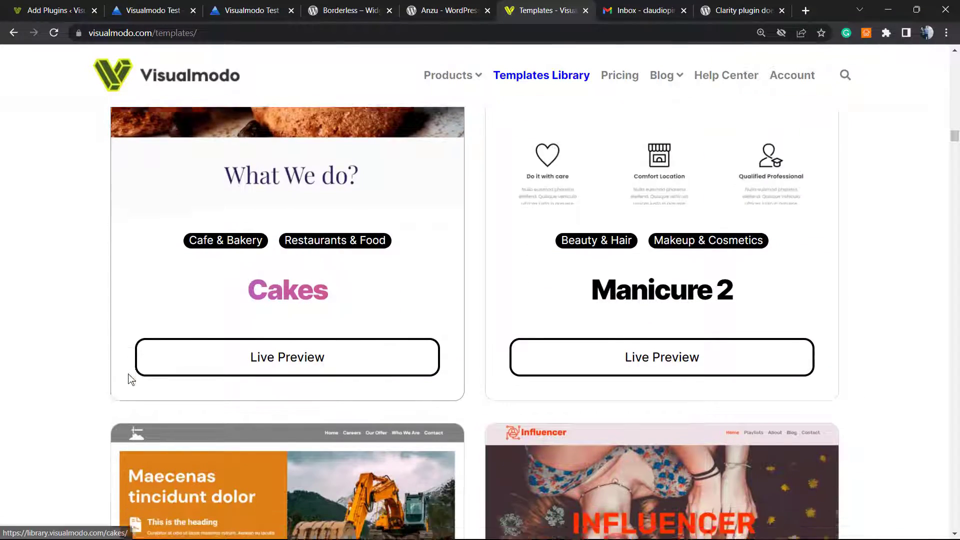
pyautogui.scroll(-15, 129, 380)
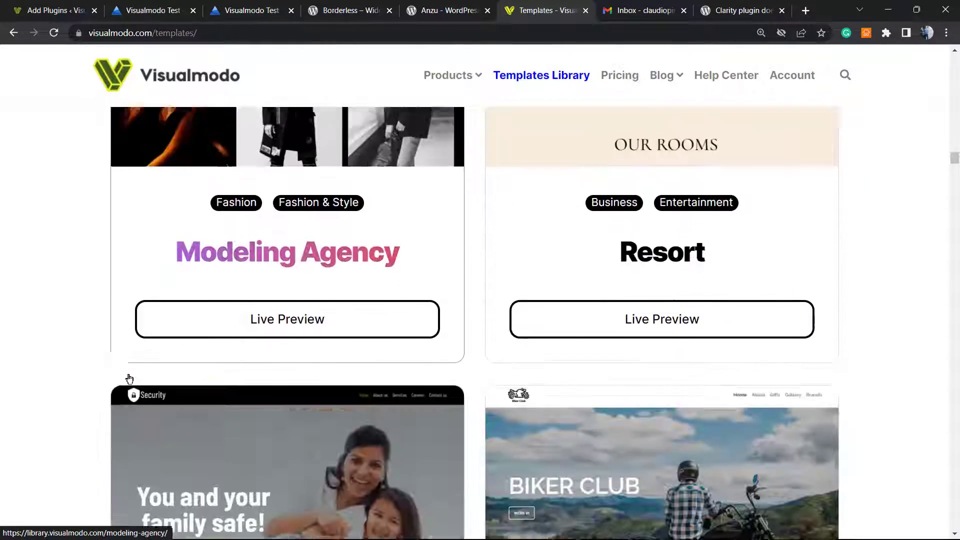
pyautogui.scroll(-15, 304, 420)
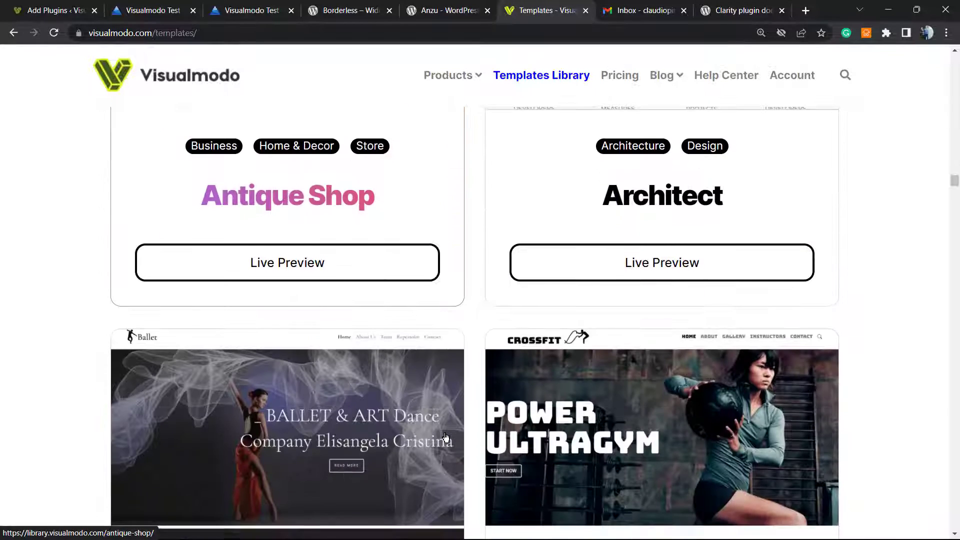
pyautogui.scroll(-5, 448, 430)
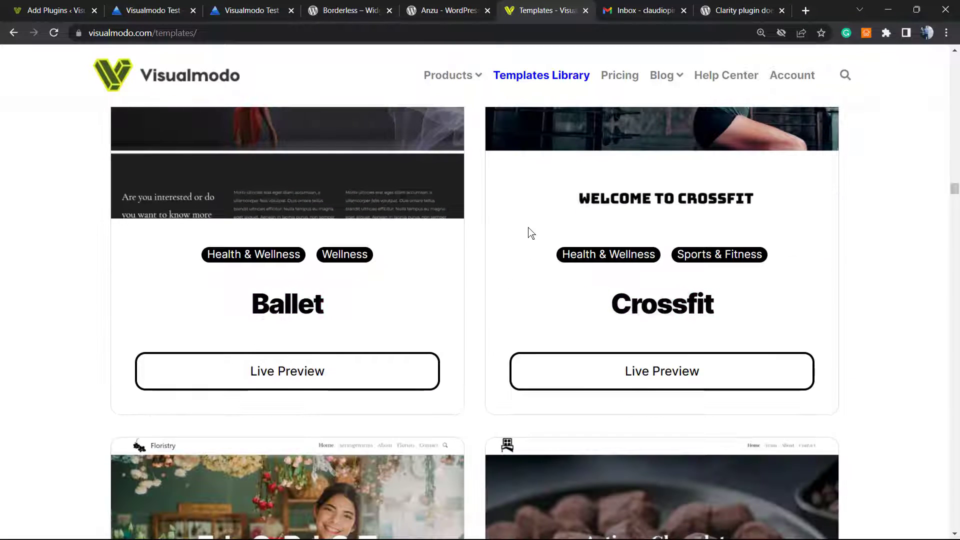